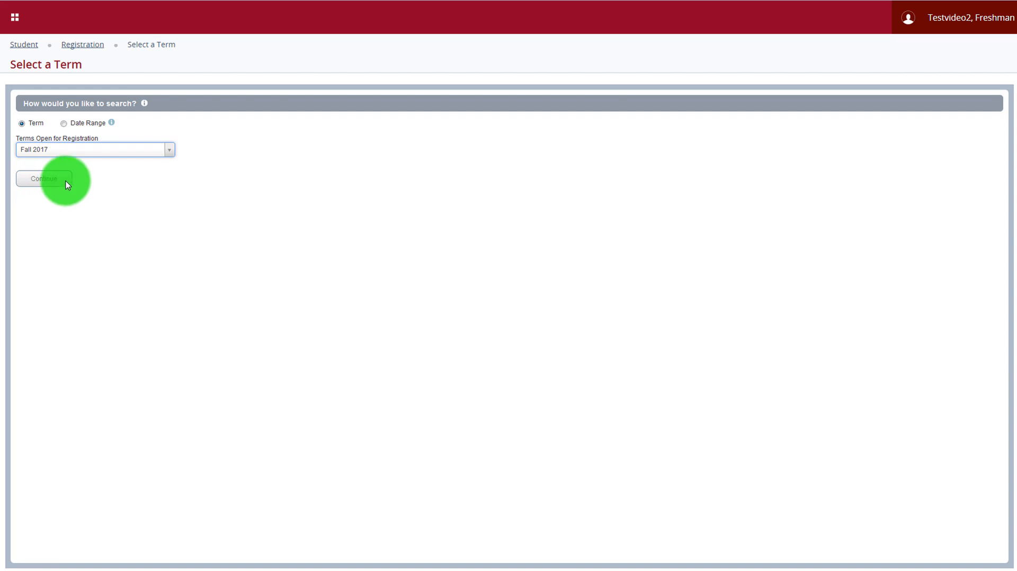
# - Continue with the Fall 2017 term, reveal the schedule and summary panels, and open course registration by CRN
pyautogui.click(65, 180)
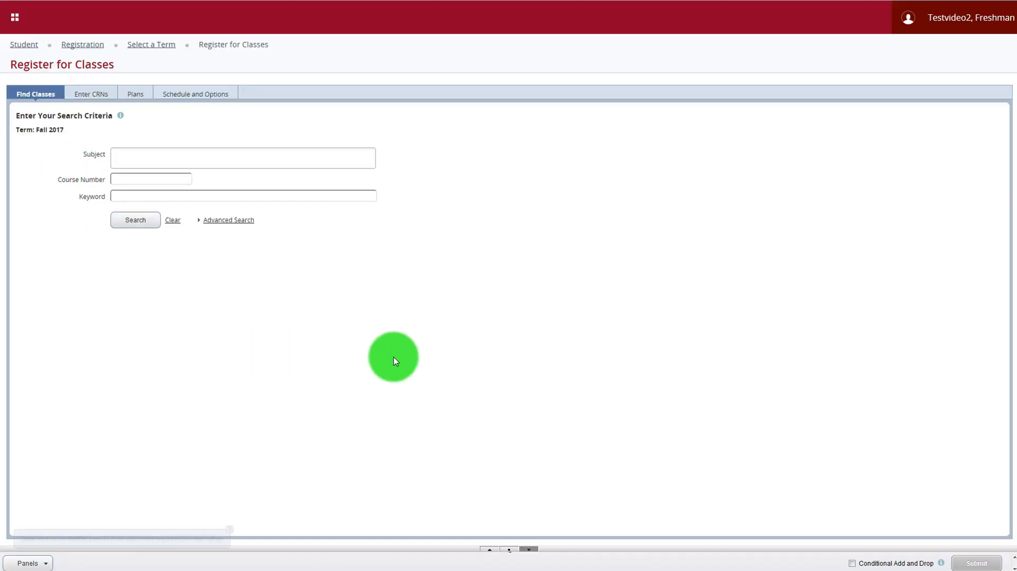
pyautogui.click(510, 554)
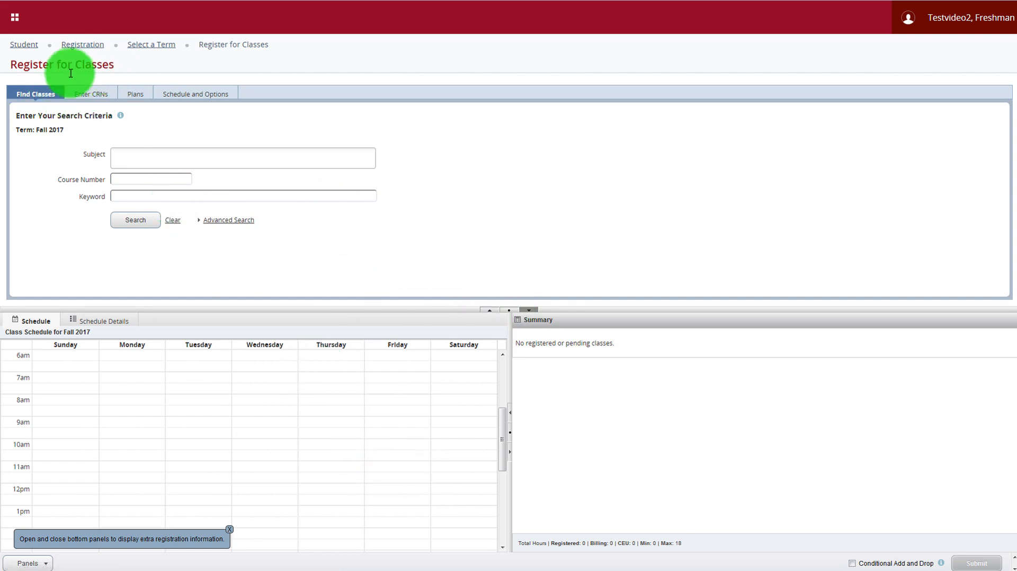
pyautogui.click(101, 94)
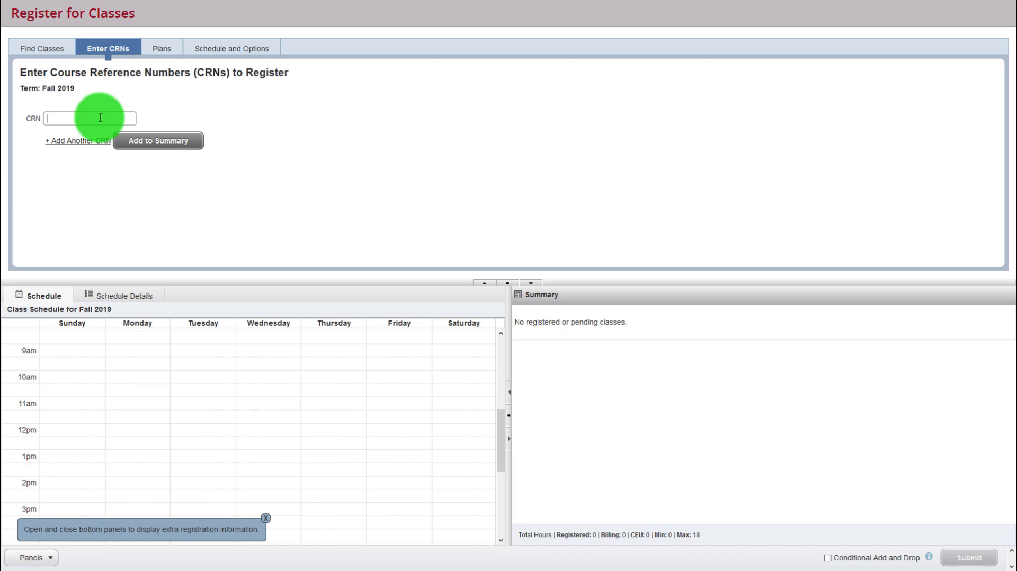
# - Enter CRN 10096 for the Introductory Biology I lecture and CRN 10107 for its lab
pyautogui.write('10096')
pyautogui.press('Tab')
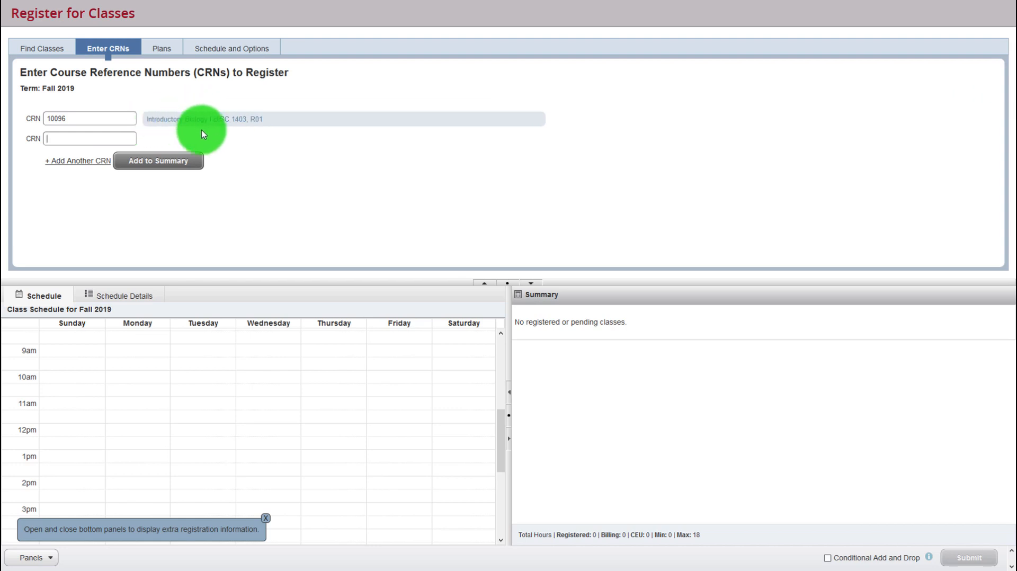
pyautogui.moveTo(213, 119); pyautogui.dragTo(255, 119)
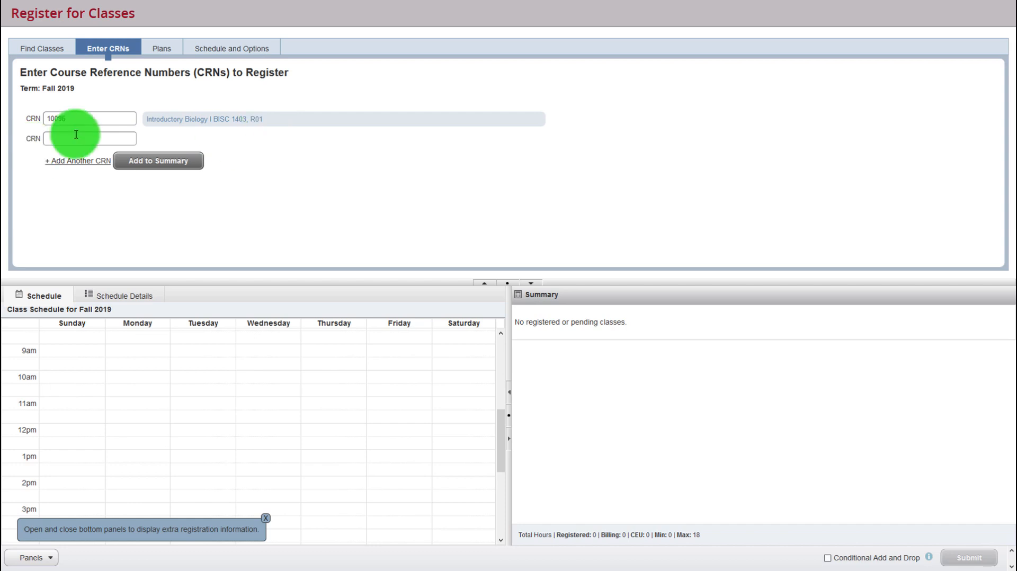
pyautogui.click(115, 136)
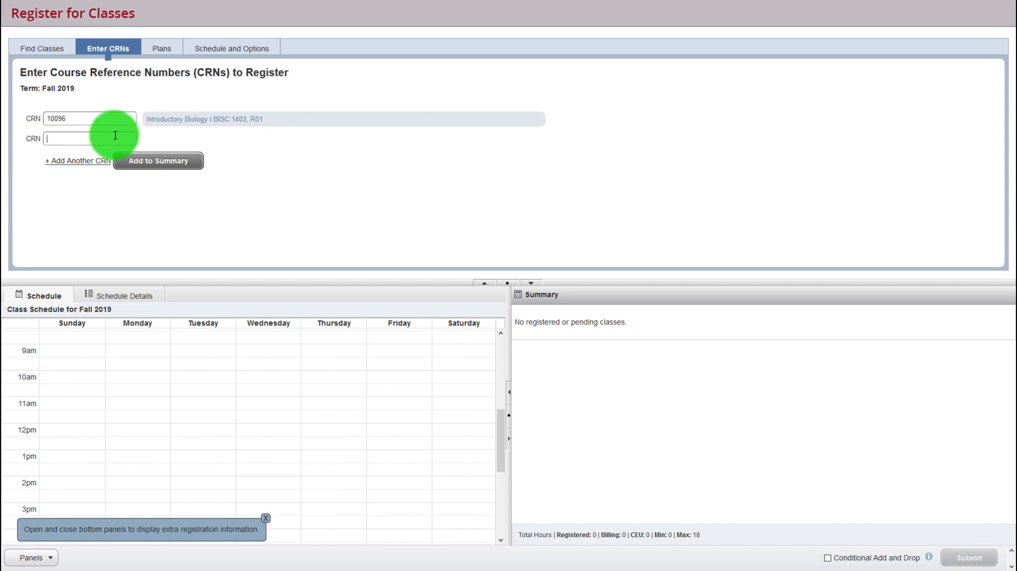
pyautogui.write('10107')
pyautogui.press('Tab')
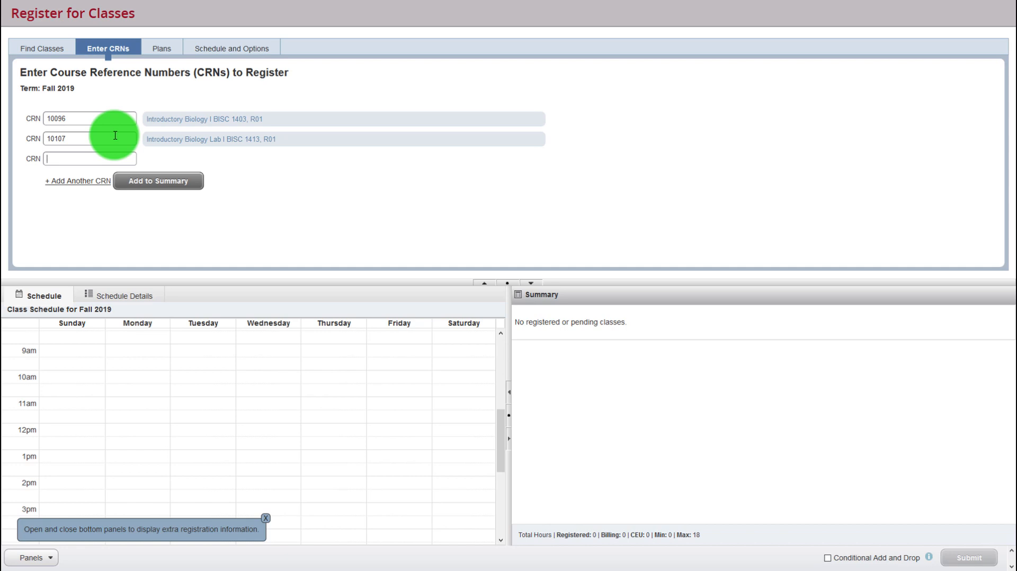
# - Add three more CRN fields and enter 10275 for General Chemistry I and 10267 for its recitation
pyautogui.click(88, 187)
pyautogui.click(82, 202)
pyautogui.click(79, 221)
pyautogui.click(83, 158)
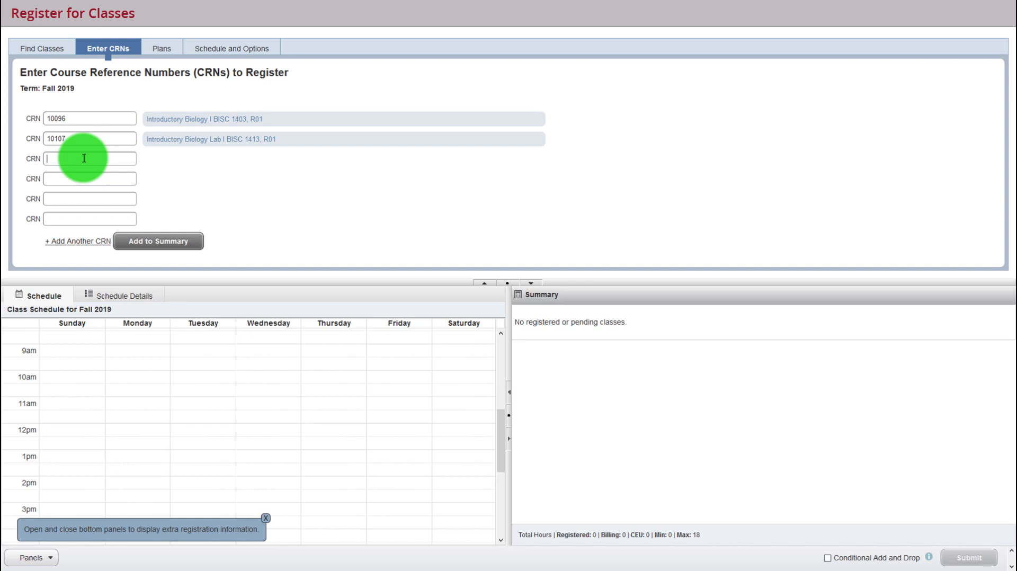
pyautogui.write('10275')
pyautogui.click(88, 181)
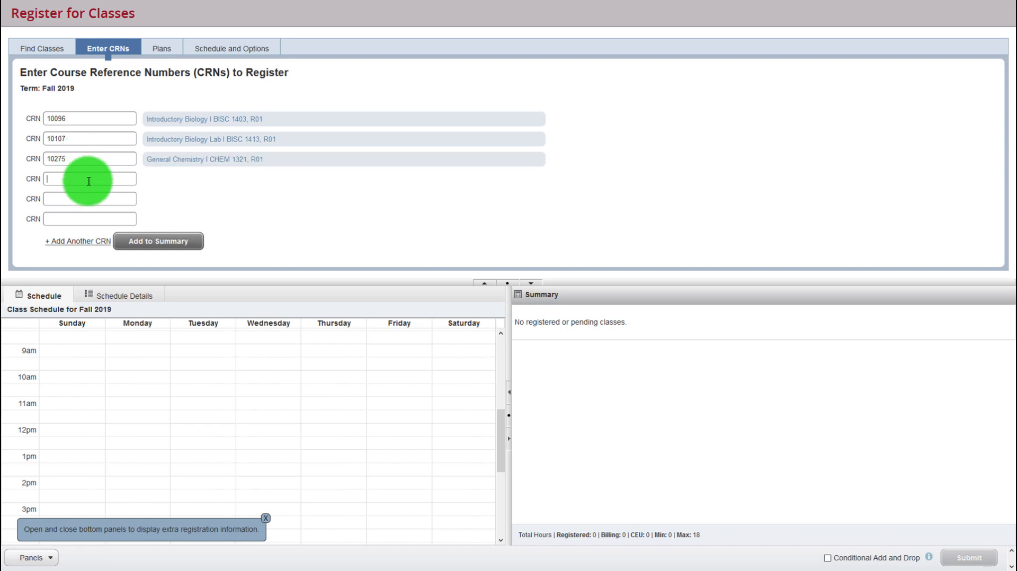
pyautogui.write('10267')
pyautogui.press('Tab')
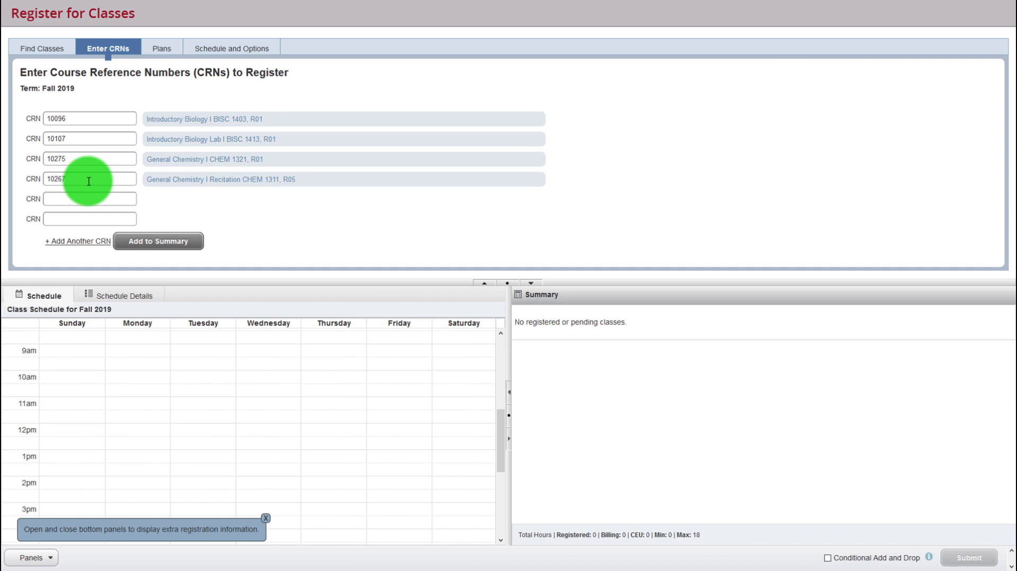
# - Enter CRNs 10304, 10726 and 32734, and add all the entered courses to the summary
pyautogui.write('10304')
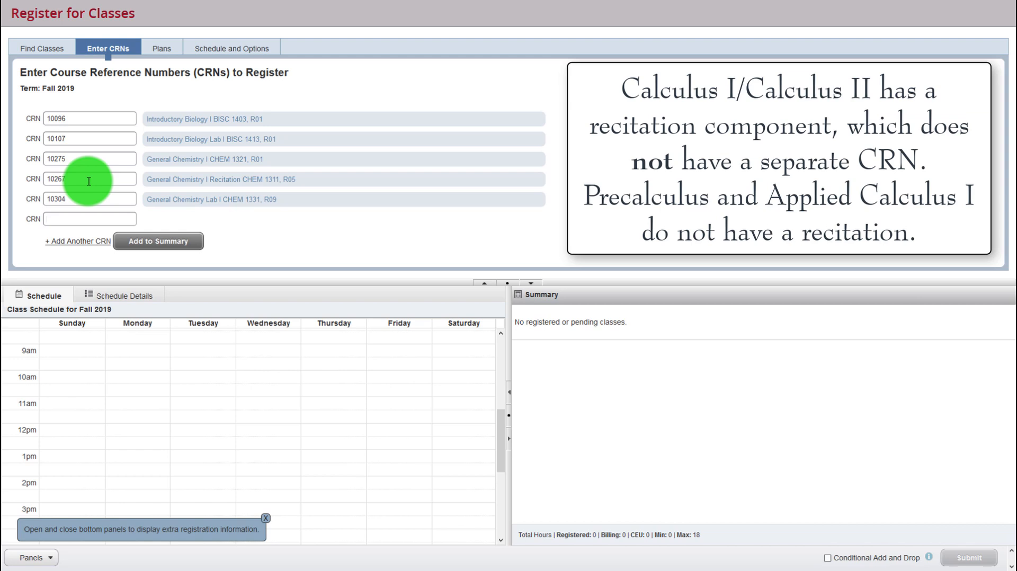
pyautogui.write('10726')
pyautogui.press('Tab')
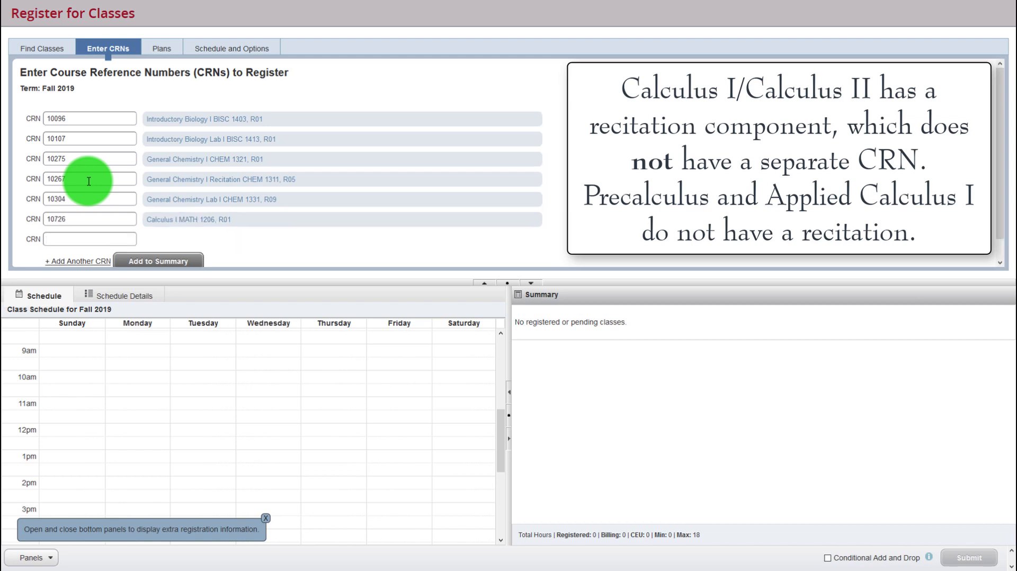
pyautogui.write('32734')
pyautogui.press('Tab')
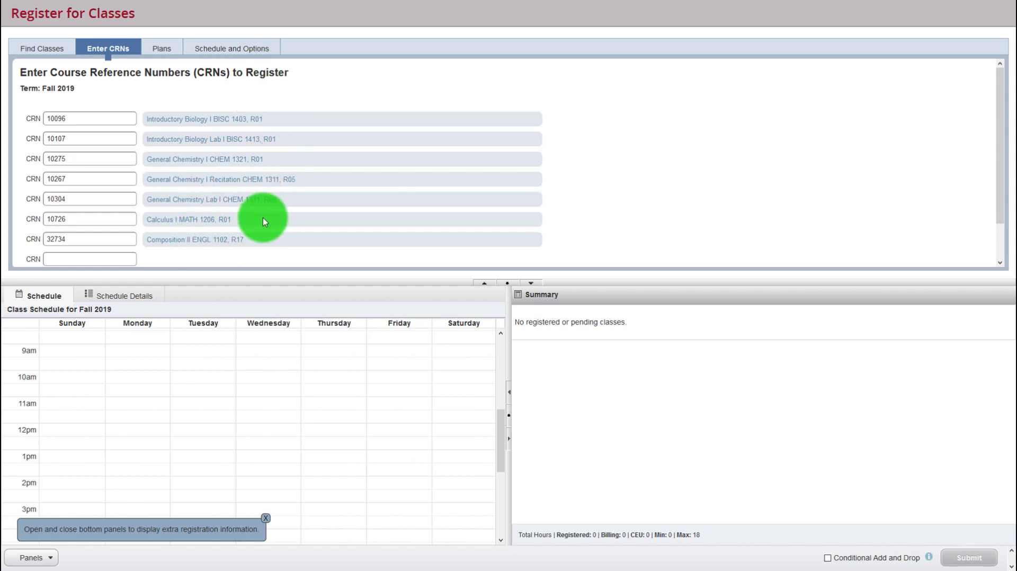
pyautogui.scroll(-1, 227, 221)
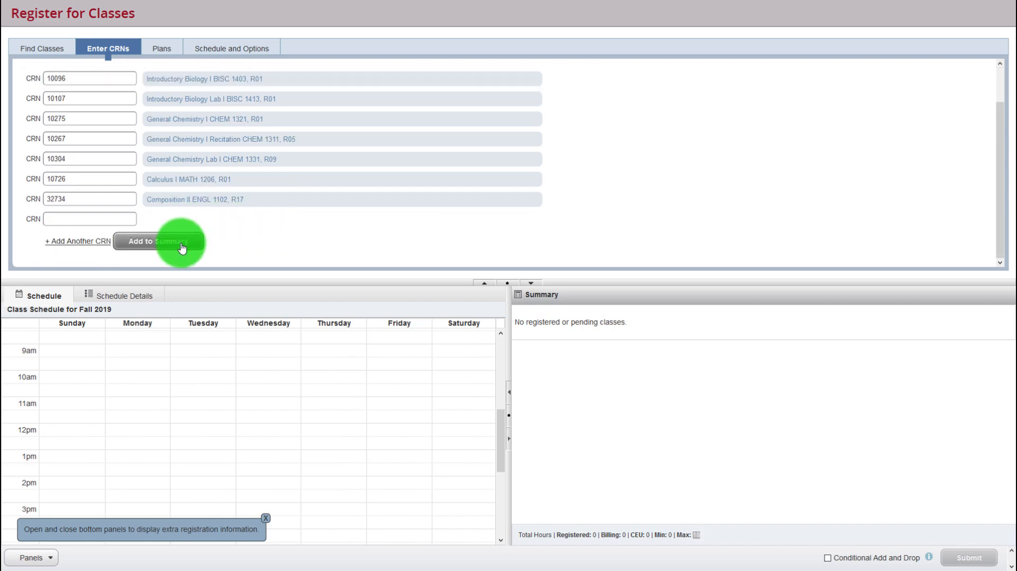
pyautogui.click(181, 243)
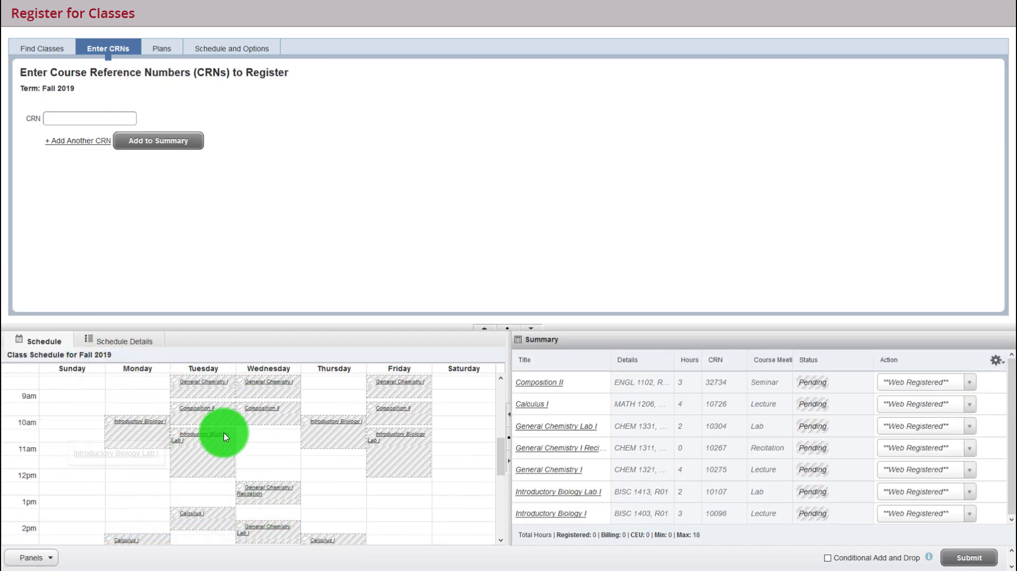
# - Review the pending Fall 2019 courses in the weekly schedule and submit them for registration
pyautogui.scroll(-5, 222, 438)
pyautogui.scroll(5, 225, 438)
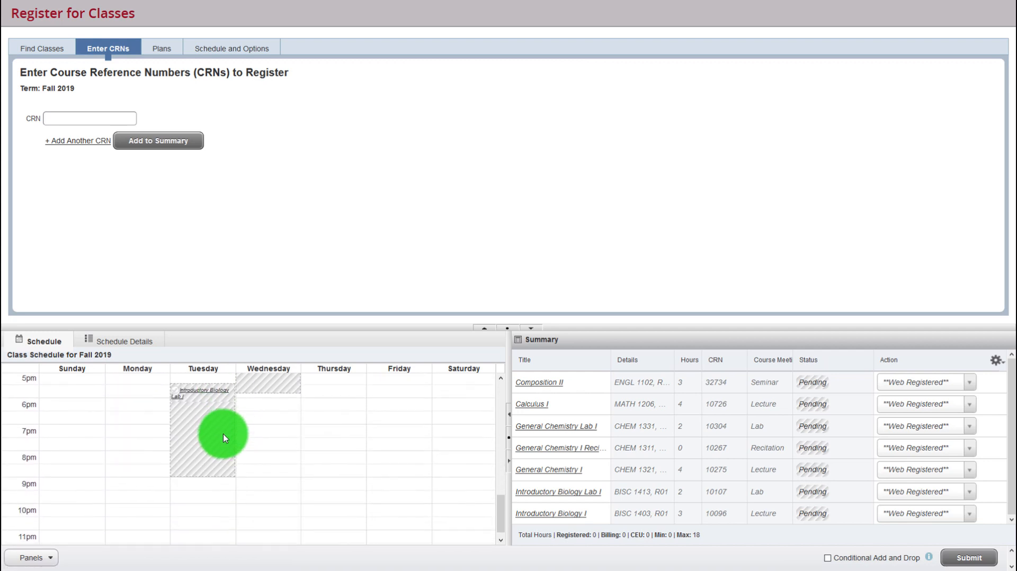
pyautogui.scroll(2, 260, 445)
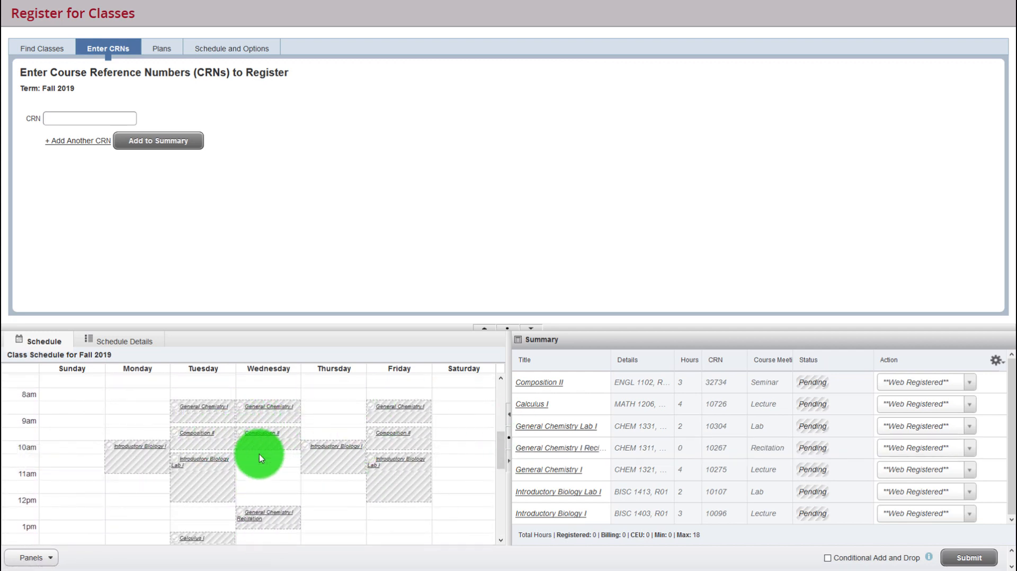
pyautogui.scroll(-5, 400, 425)
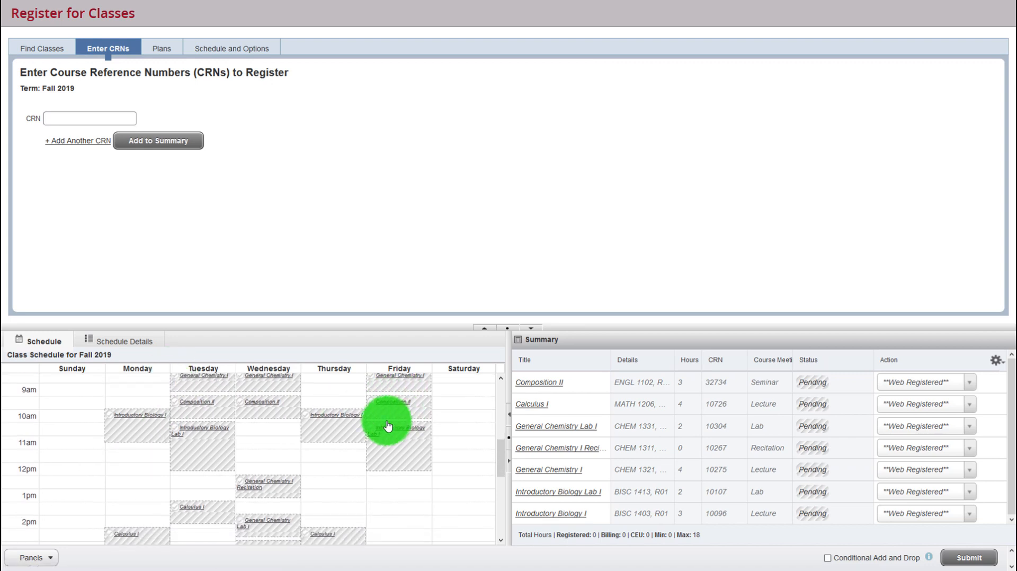
pyautogui.scroll(-3, 380, 469)
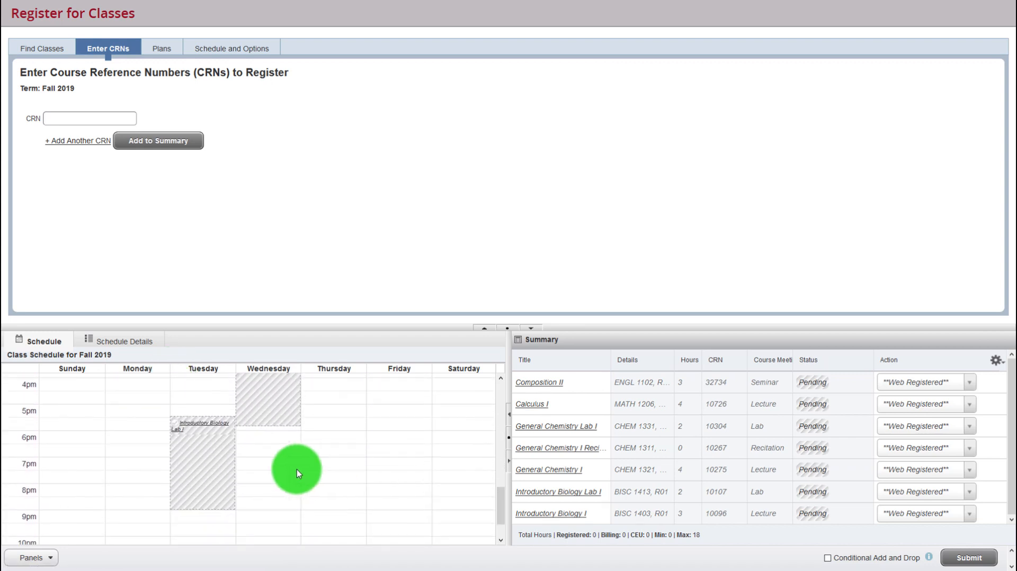
pyautogui.click(795, 382)
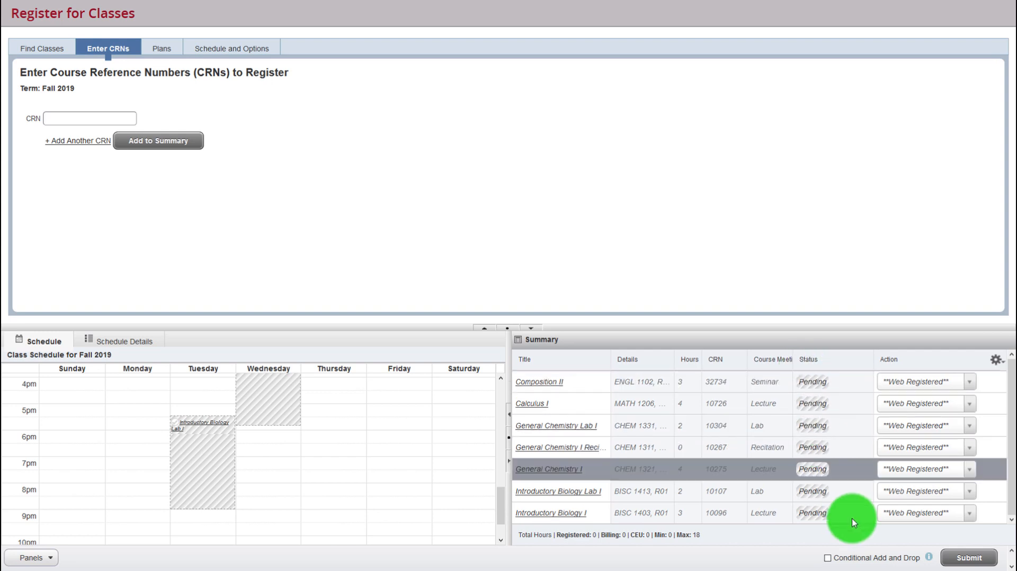
pyautogui.click(967, 561)
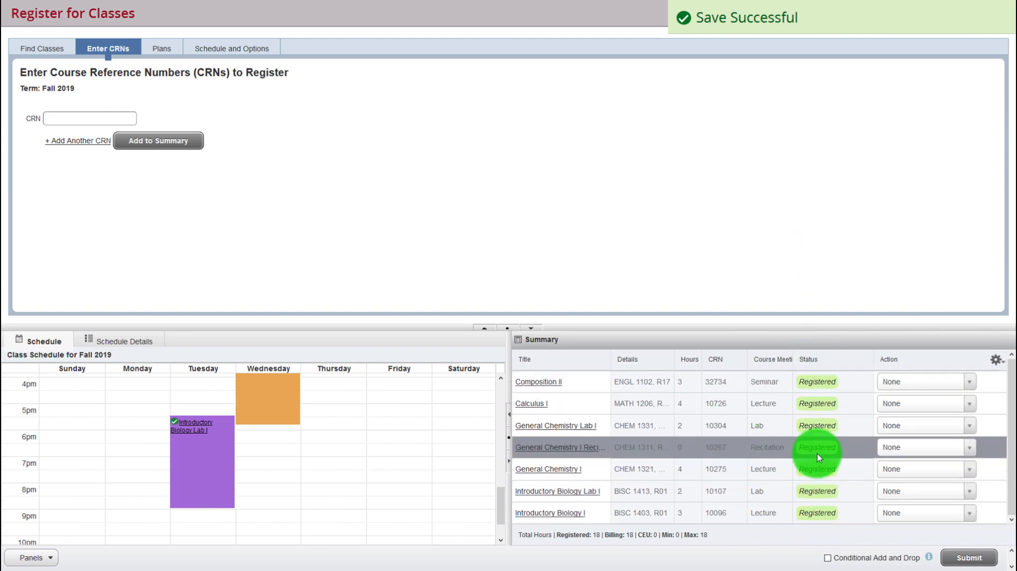
# - Examine the registered Fall 2019 courses in the weekly schedule and in the schedule details
pyautogui.scroll(8, 323, 427)
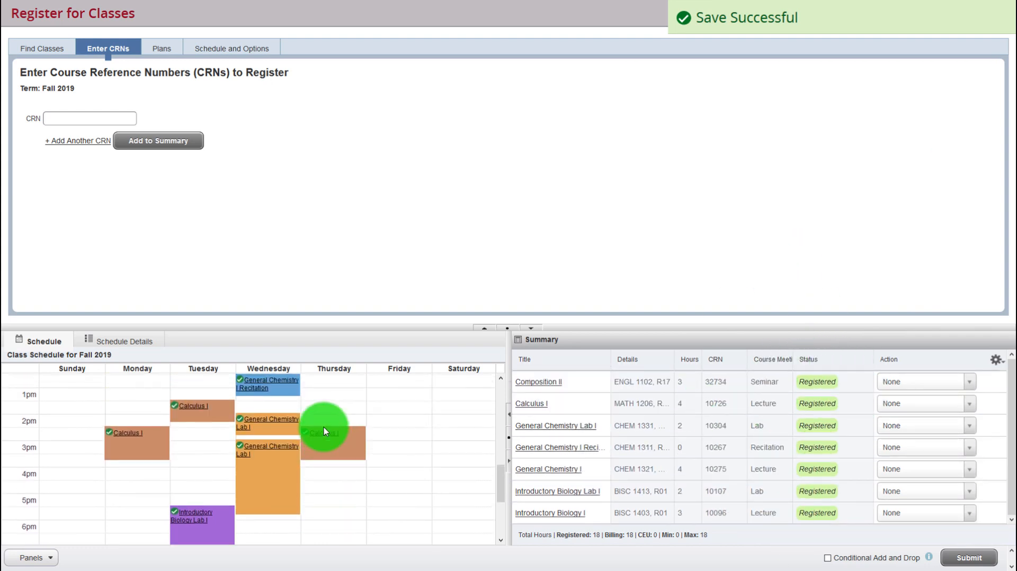
pyautogui.scroll(1, 329, 448)
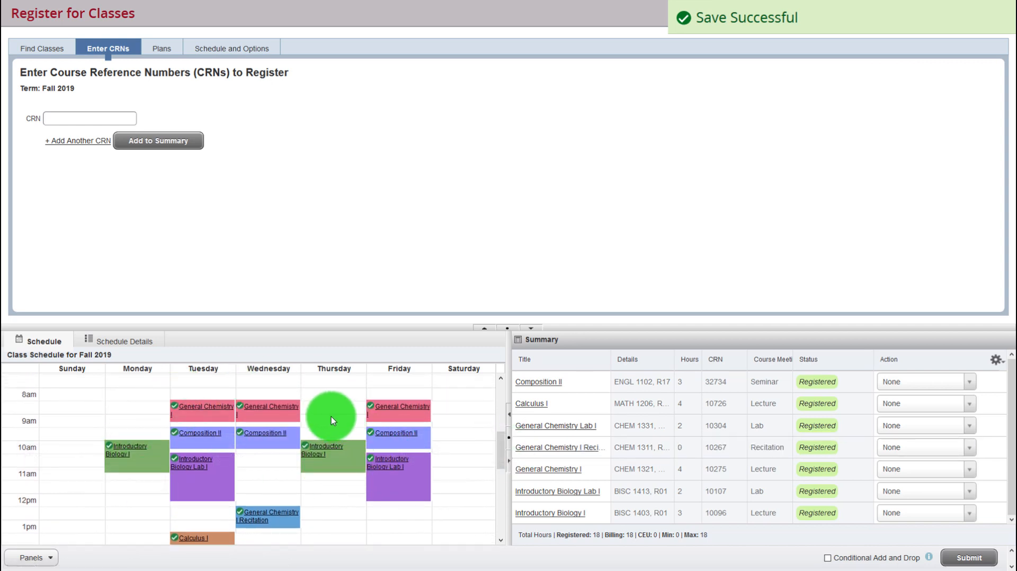
pyautogui.scroll(1, 203, 408)
pyautogui.scroll(1, 201, 395)
pyautogui.scroll(-3, 202, 396)
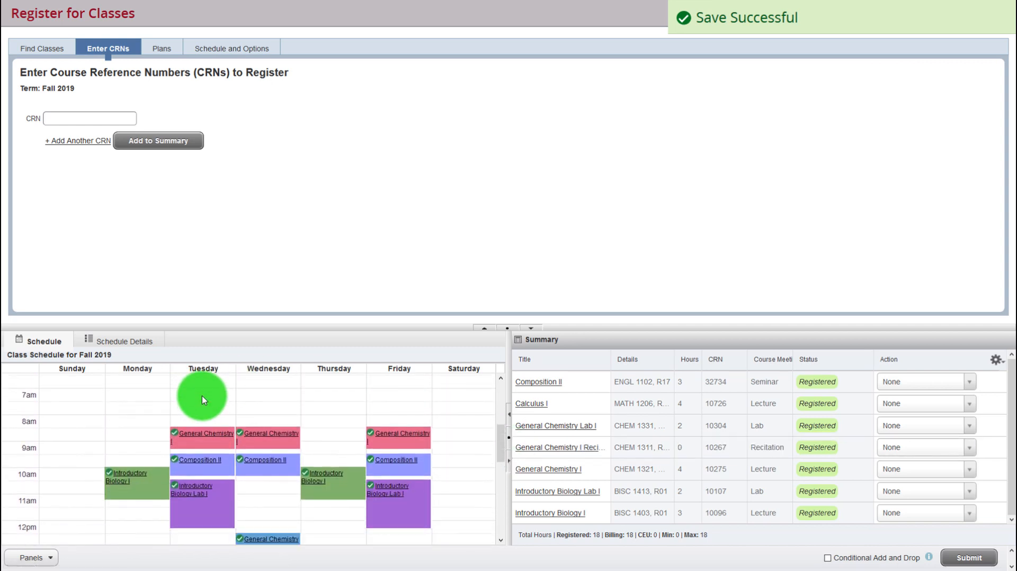
pyautogui.click(146, 341)
pyautogui.scroll(-5, 220, 404)
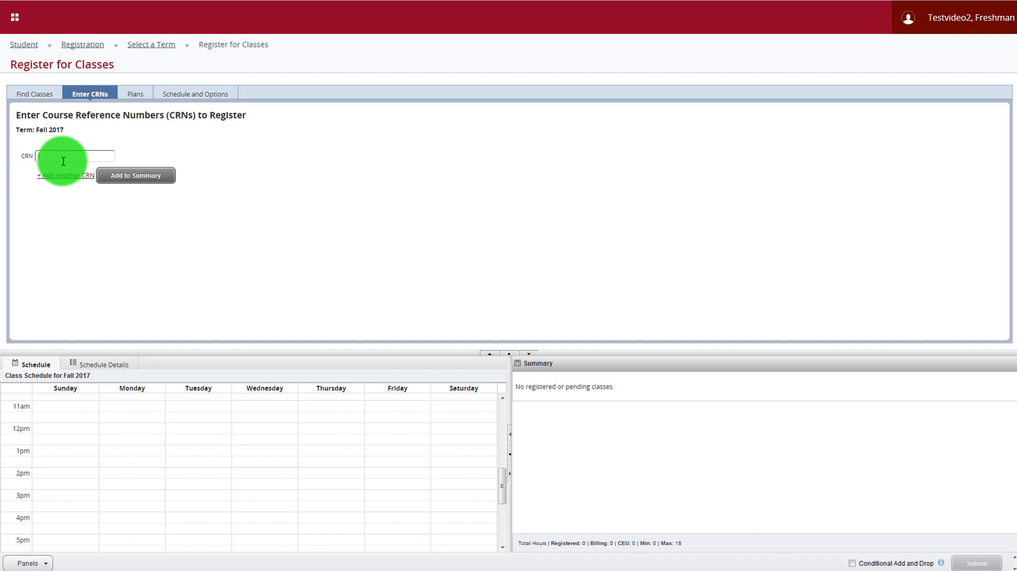
# - Enter CRNs 10701, 11013 and 11121 for the Fall 2017 term, and add another empty CRN field
pyautogui.click(58, 177)
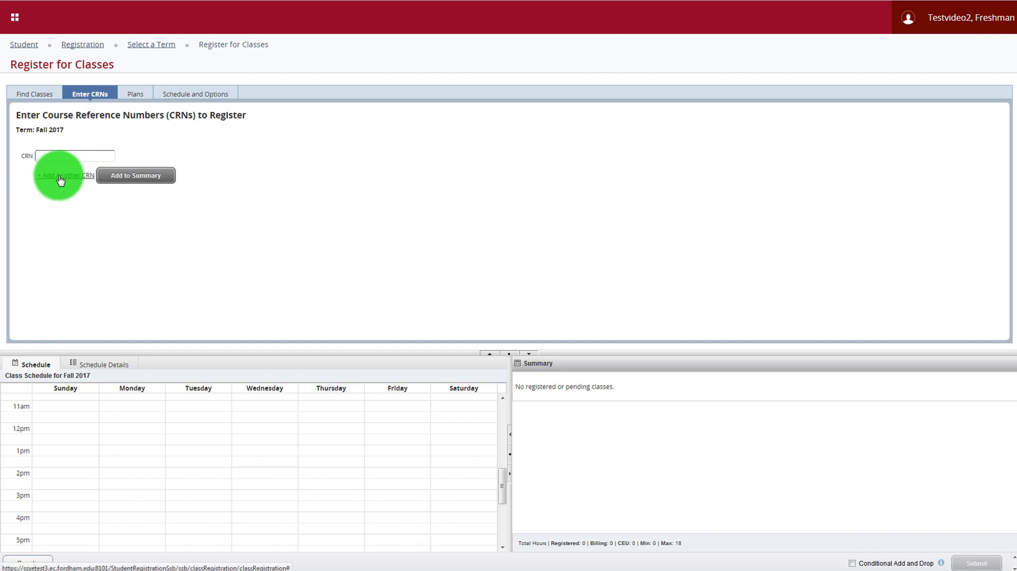
pyautogui.click(59, 192)
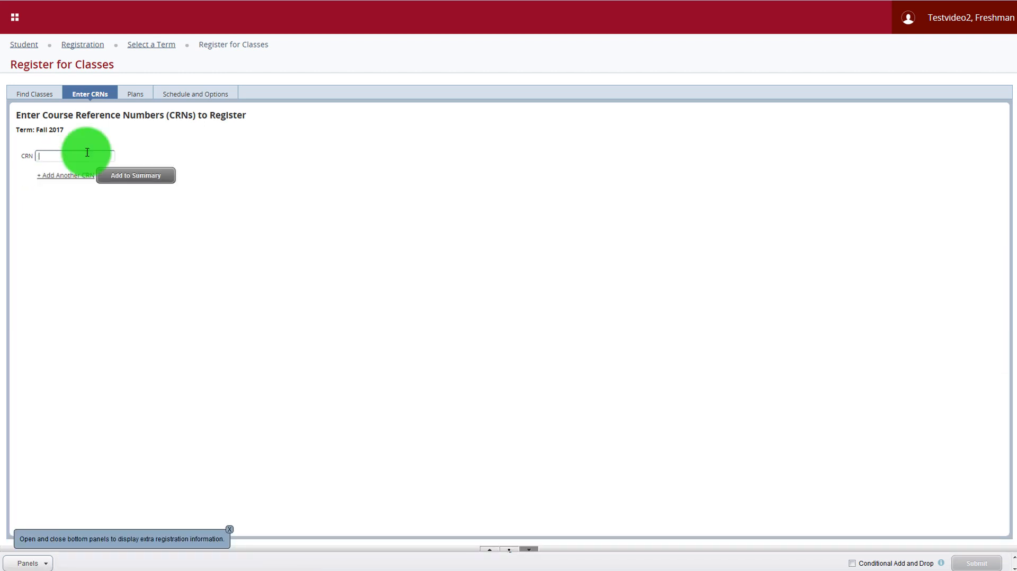
pyautogui.click(87, 153)
pyautogui.write('10701')
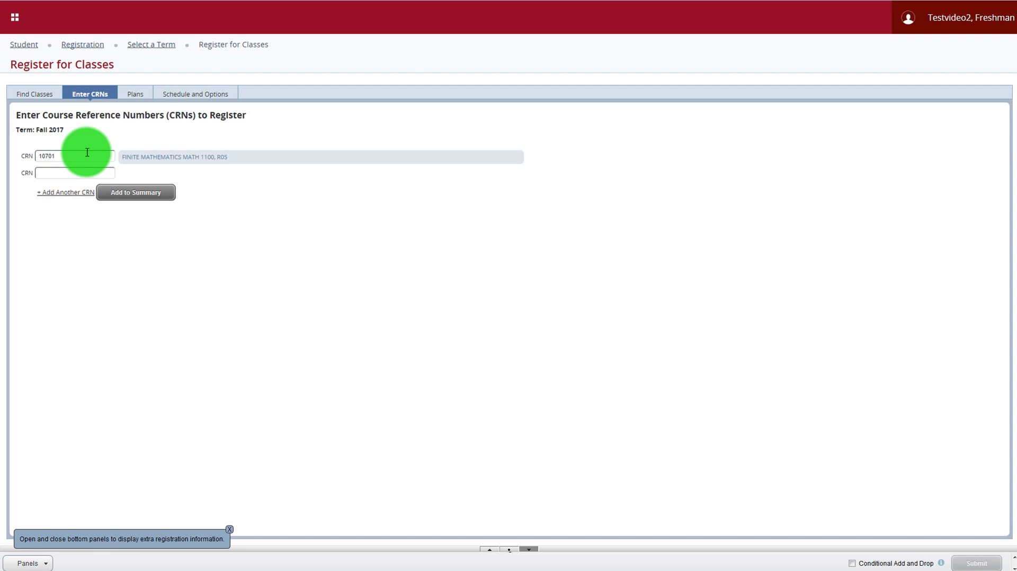
pyautogui.write('11013')
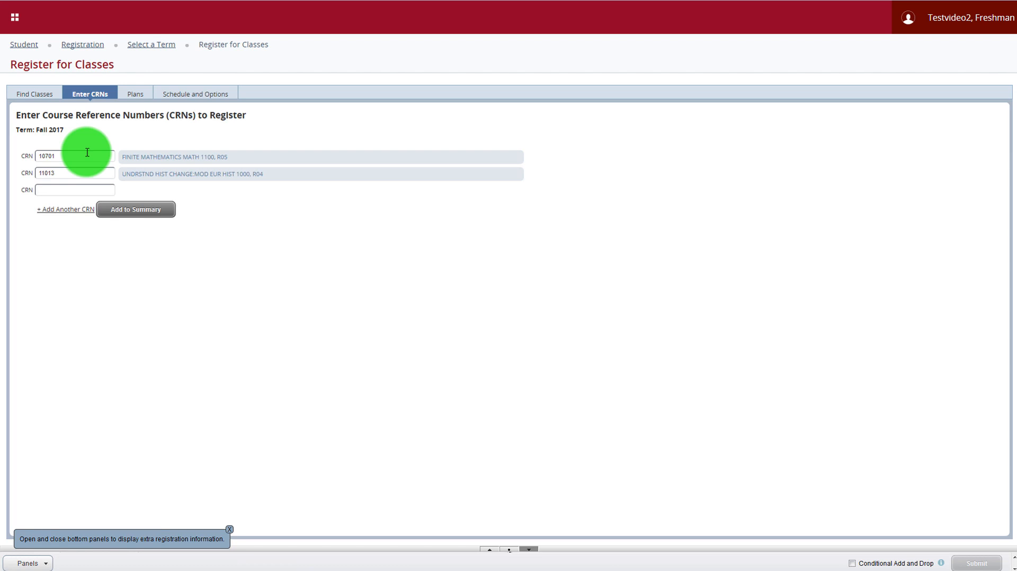
pyautogui.write('11121')
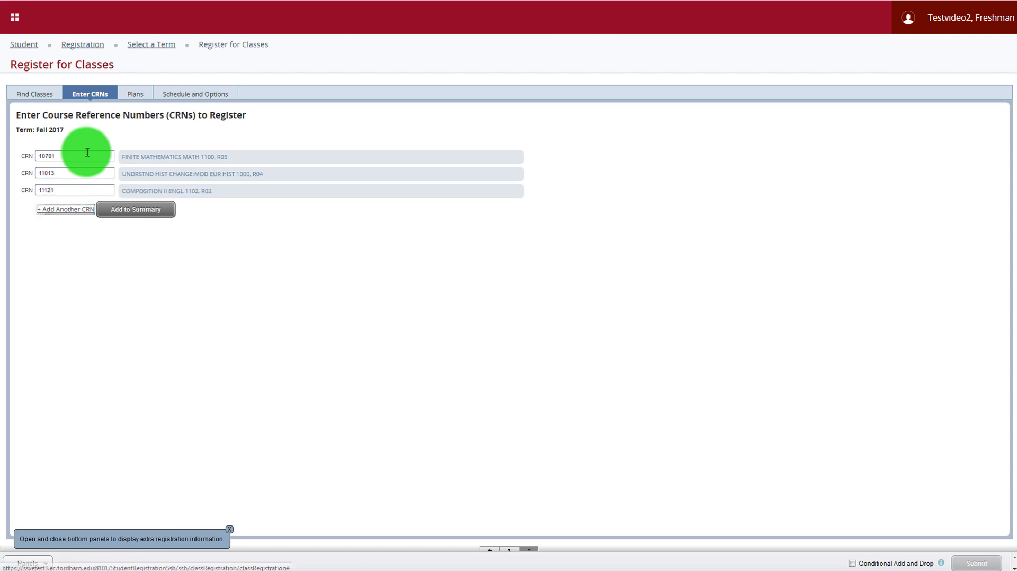
pyautogui.press('Return')
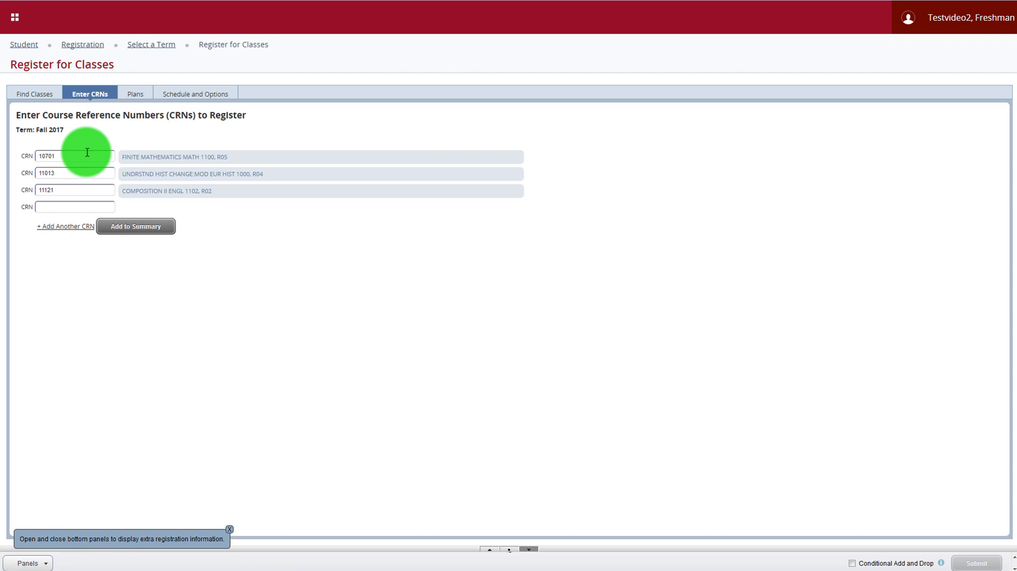
# - Enter CRNs 23225 and 10034, and add all the entered courses to the summary with the bottom panels shown
pyautogui.write('23225')
pyautogui.press('Return')
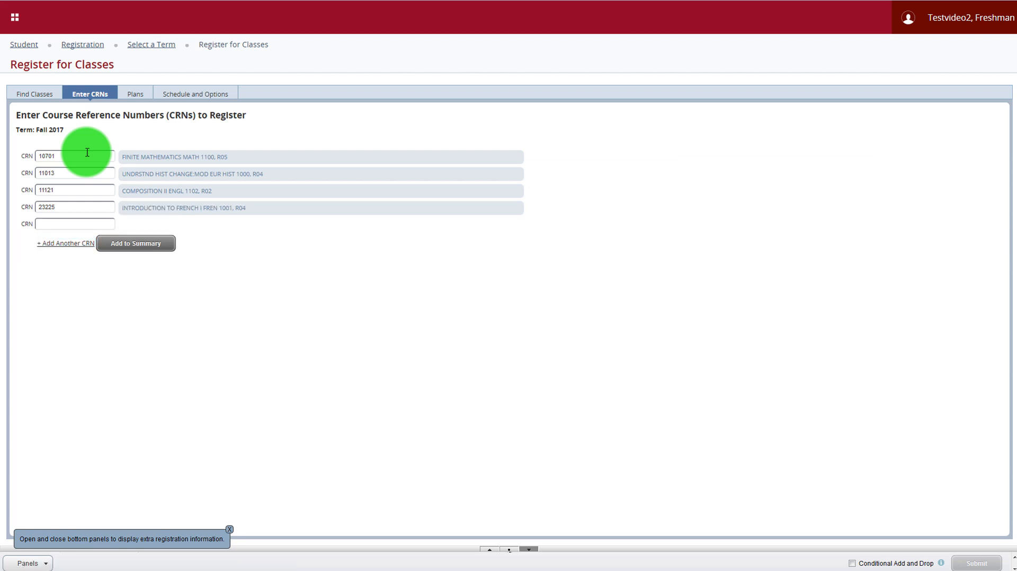
pyautogui.write('10034')
pyautogui.press('Return')
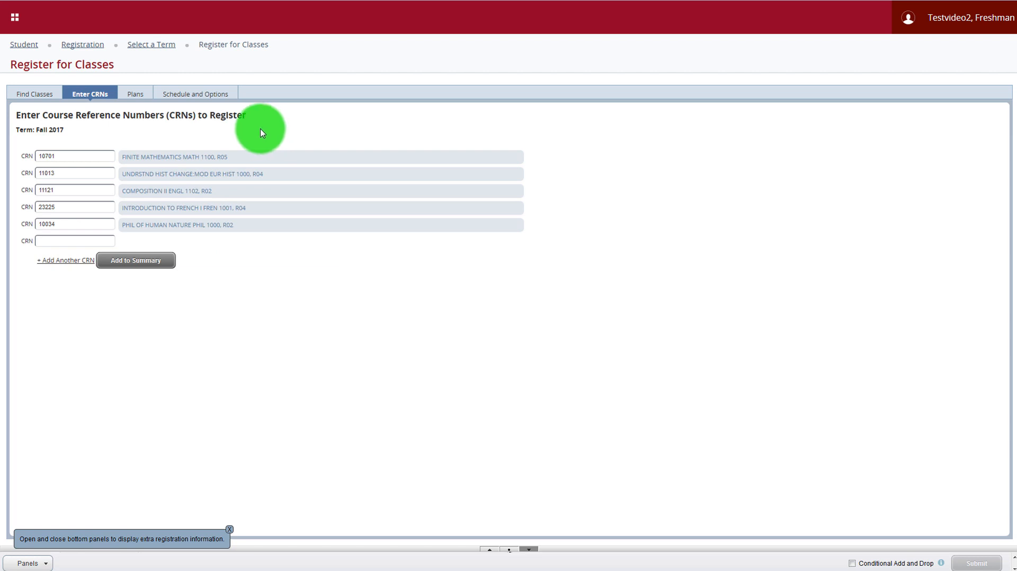
pyautogui.click(509, 551)
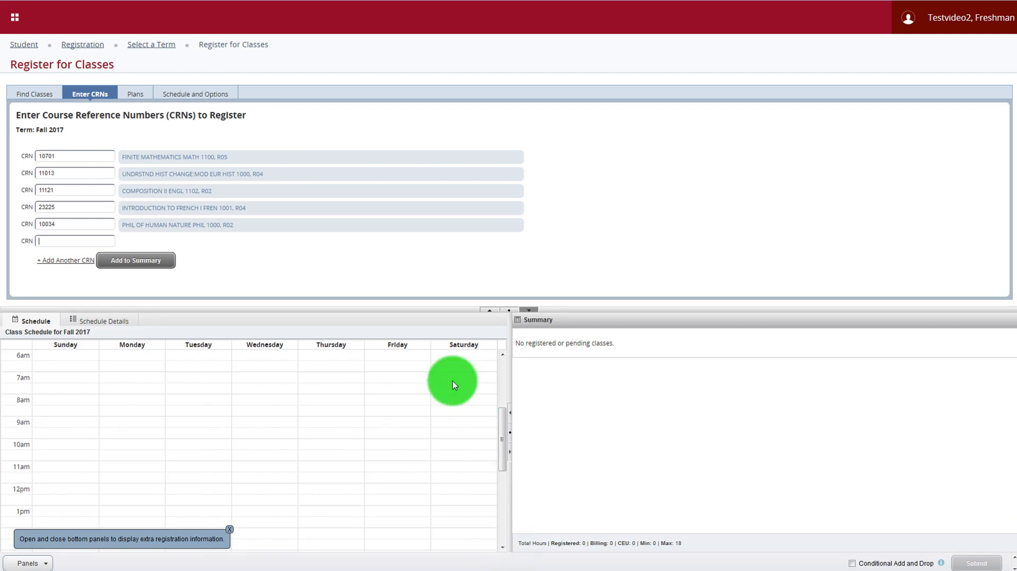
pyautogui.click(128, 263)
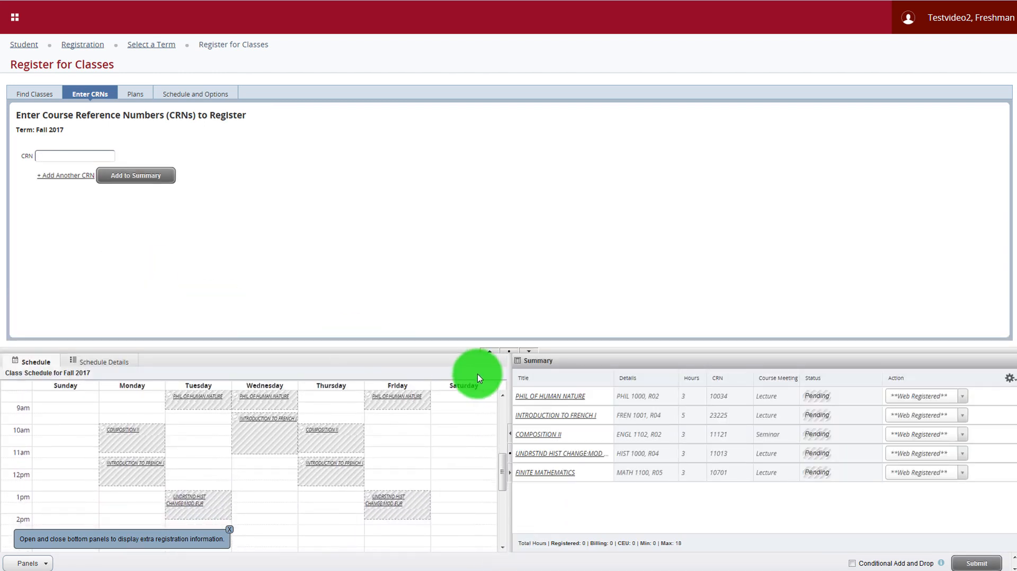
# - Dismiss the tip about bottom panels, review the pending Fall 2017 courses in the weekly schedule, and submit them for registration
pyautogui.click(229, 529)
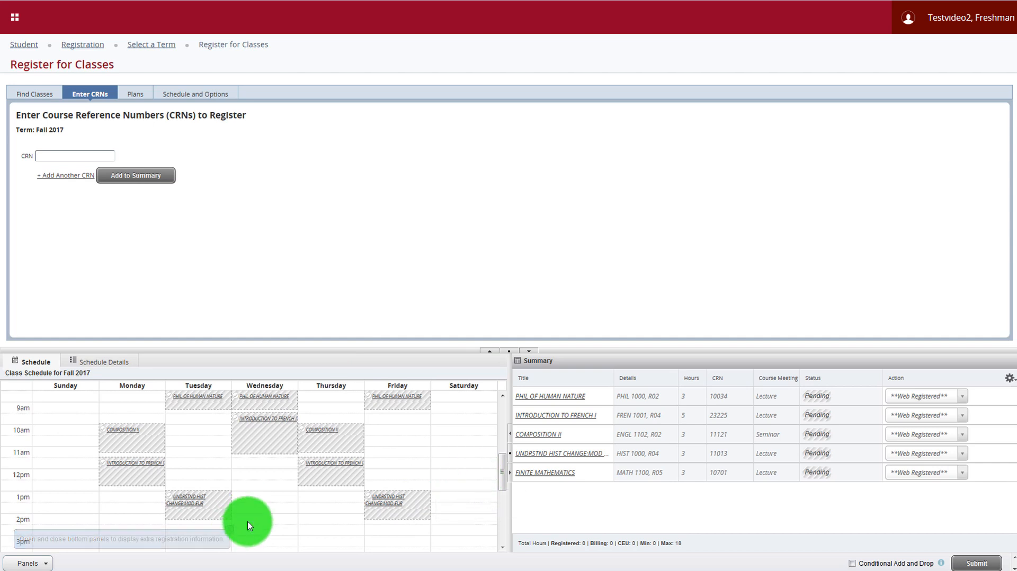
pyautogui.moveTo(504, 476)
pyautogui.mouseDown()
pyautogui.moveTo(502, 526)
pyautogui.moveTo(488, 466)
pyautogui.mouseUp()
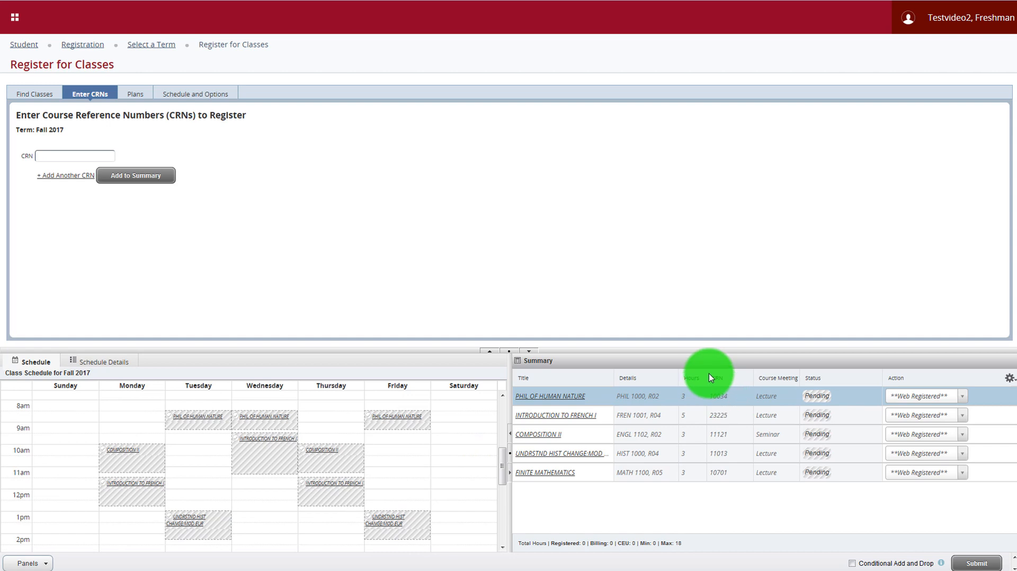
pyautogui.click(967, 566)
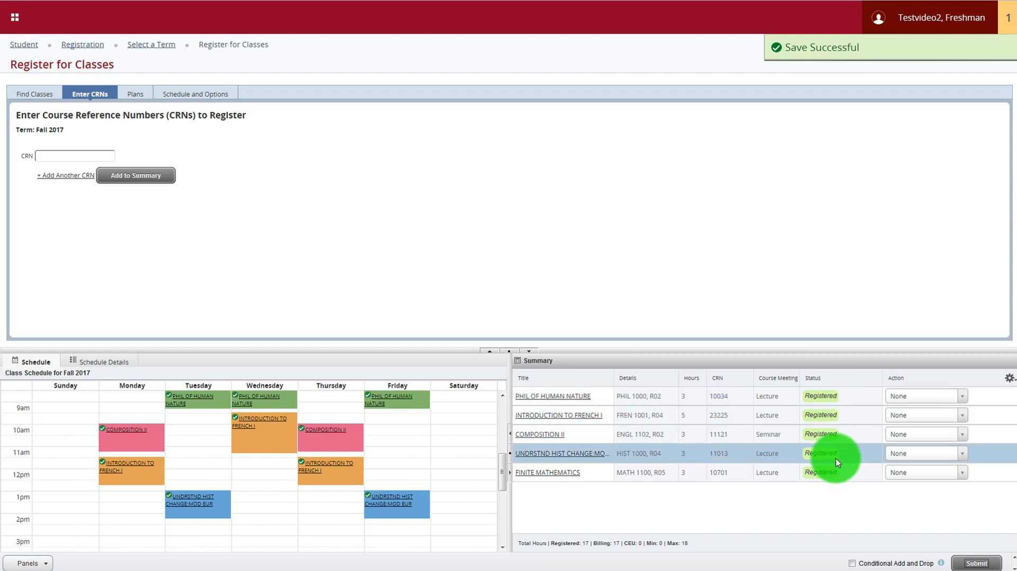
pyautogui.scroll(-2, 504, 487)
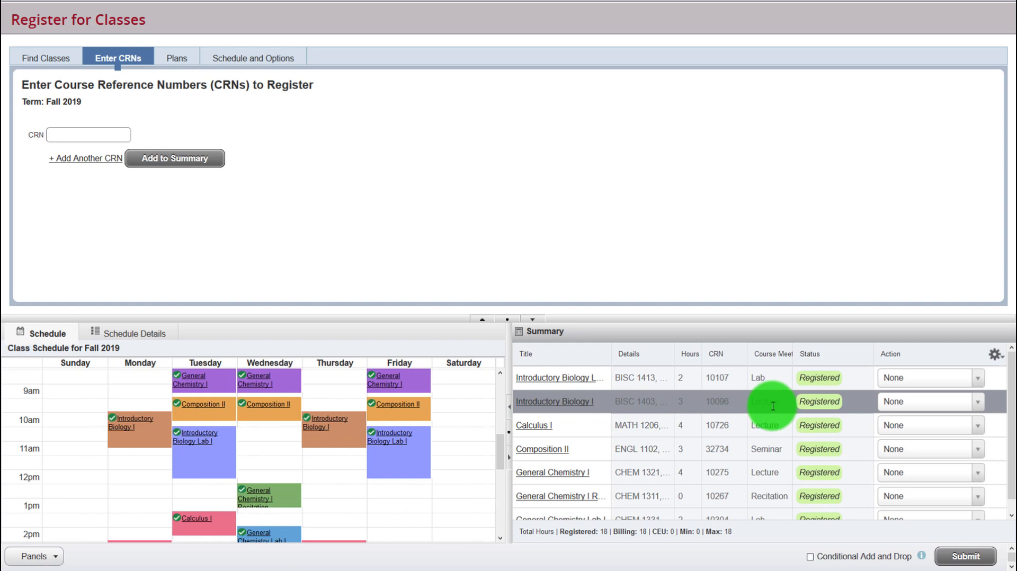
# - Set the action for the registered Fall 2019 Introductory Biology I lecture (CRN 10096) to Web Dropped
pyautogui.click(919, 404)
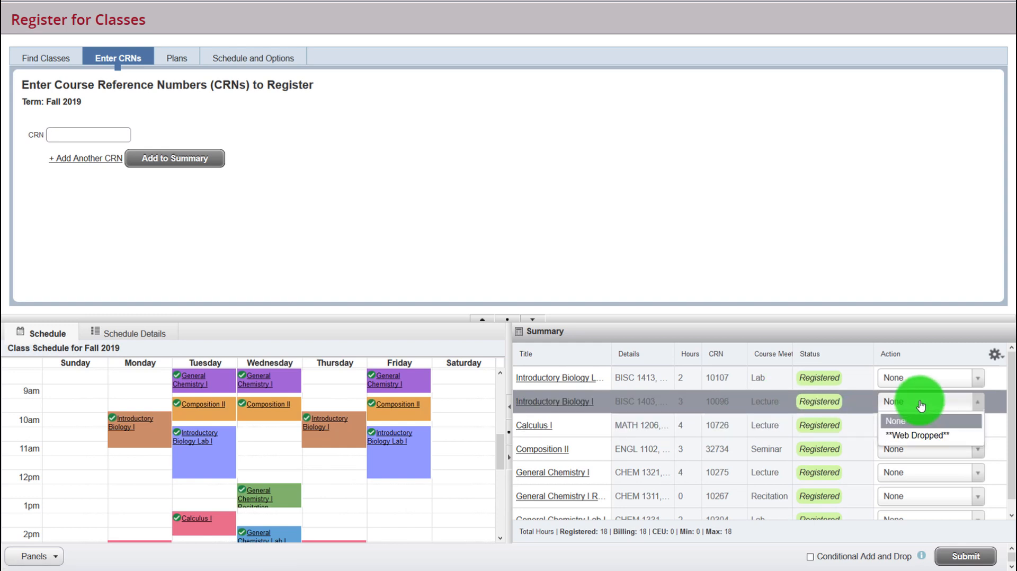
pyautogui.click(930, 436)
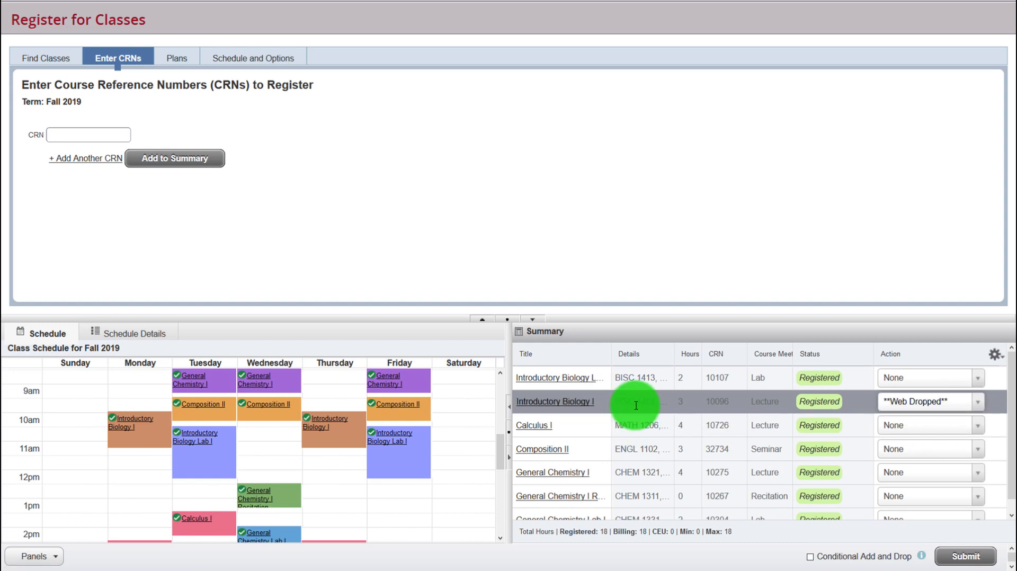
pyautogui.click(524, 401)
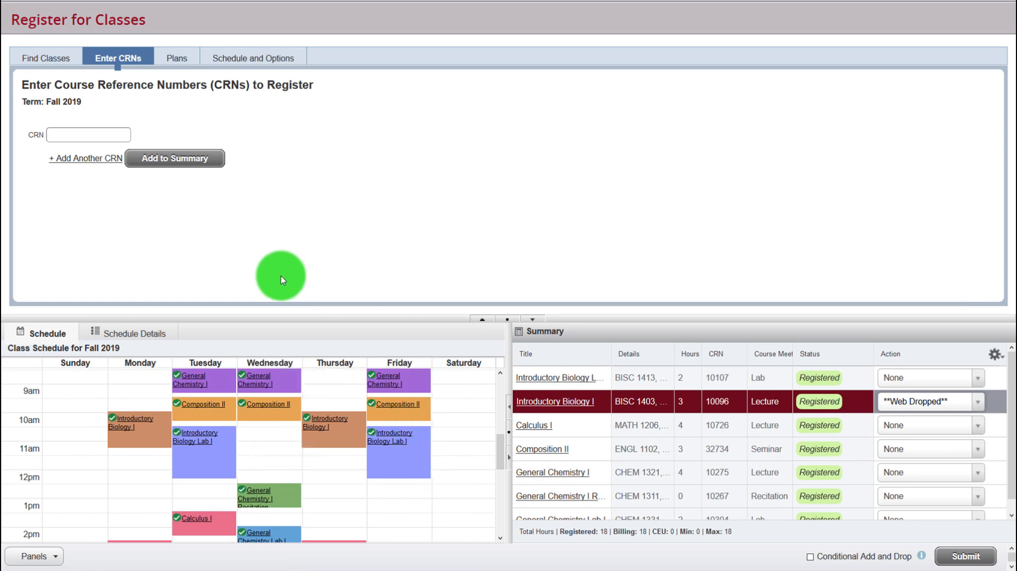
# - Enter CRN 39391 for the replacement Introductory Biology I section and add it to the summary
pyautogui.click(73, 136)
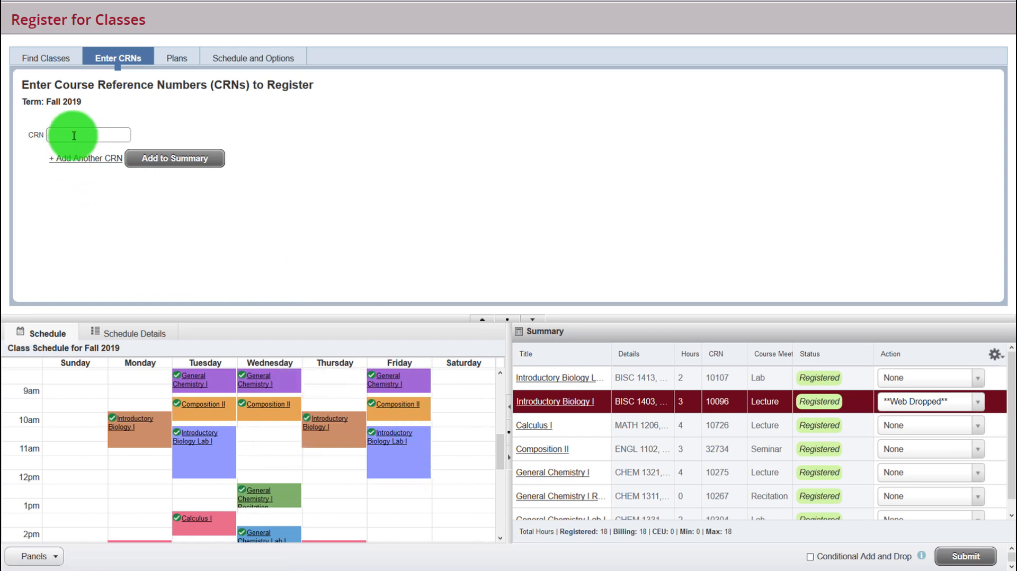
pyautogui.write('39391')
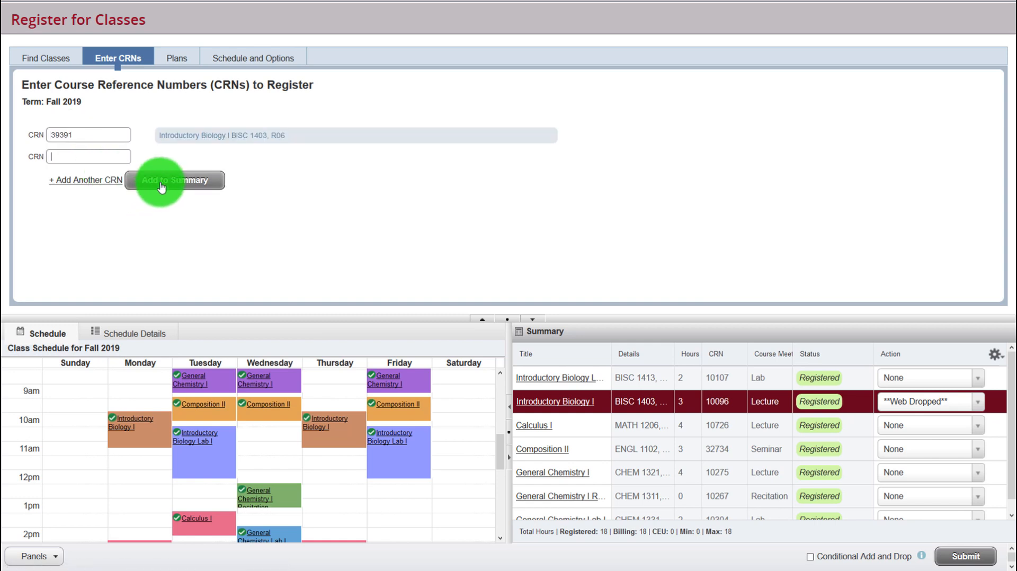
pyautogui.click(161, 183)
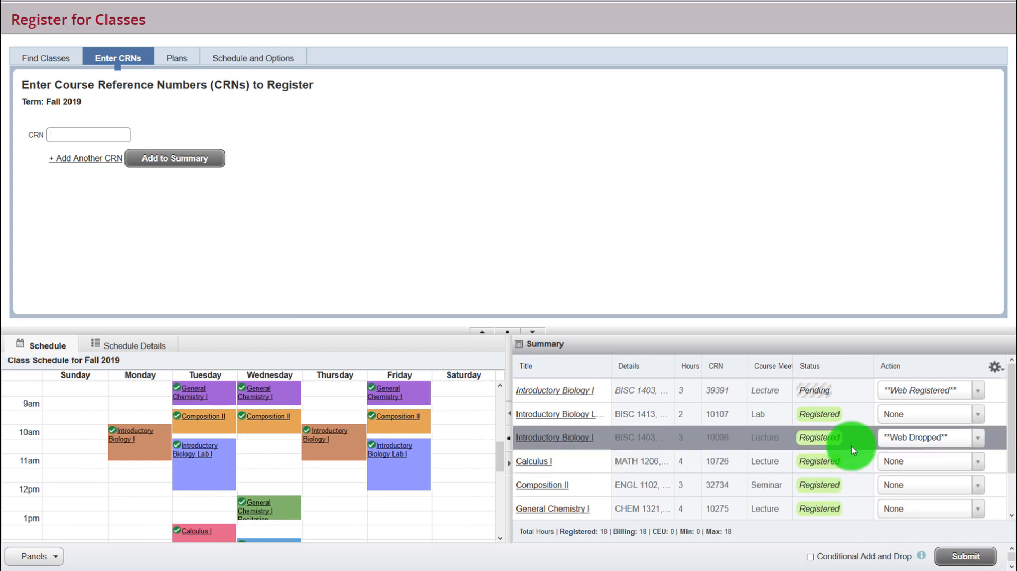
# - Submit the Introductory Biology I section swap with Conditional Add and Drop enabled, and review the updated weekly schedule
pyautogui.click(809, 558)
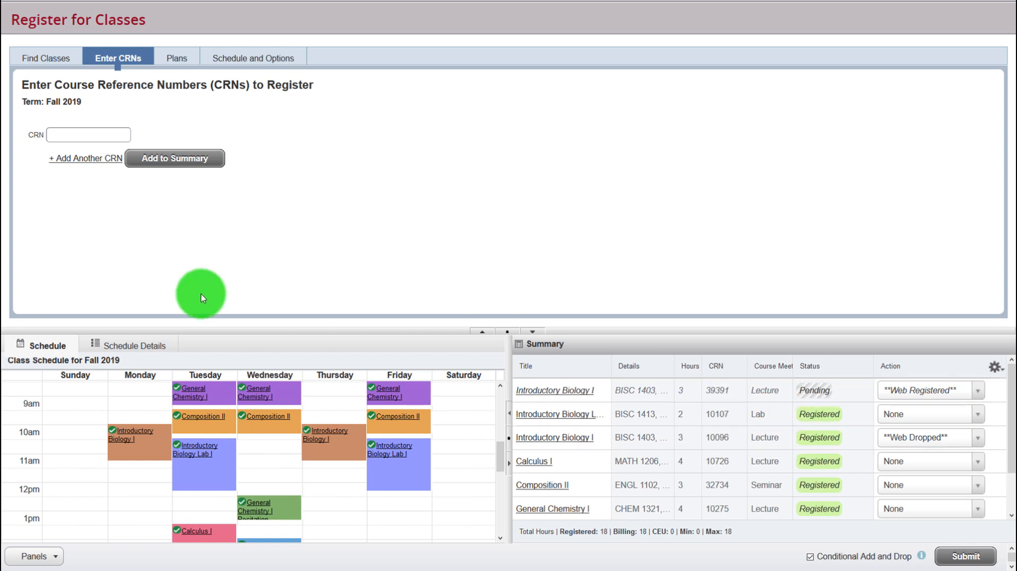
pyautogui.click(965, 556)
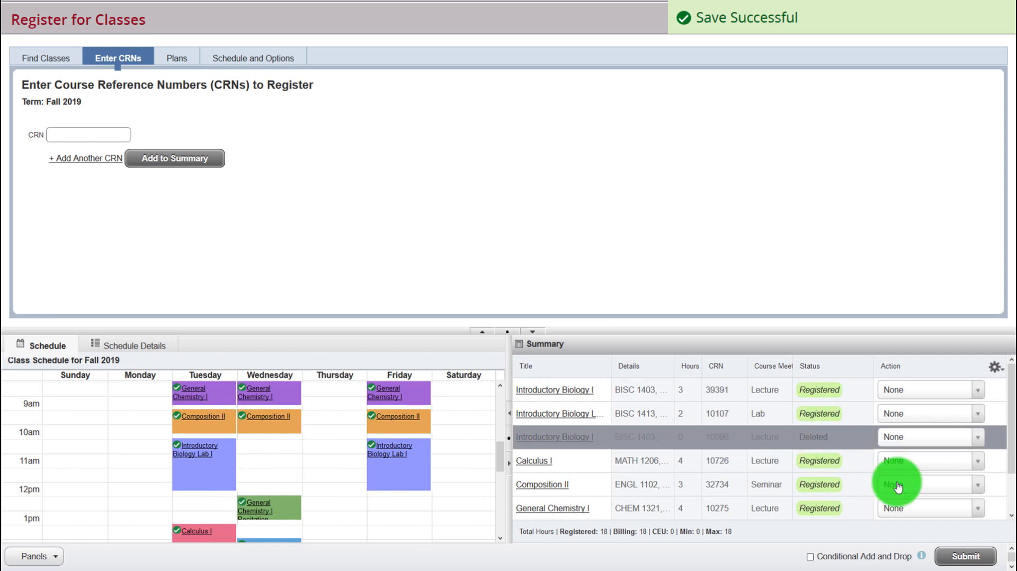
pyautogui.click(971, 556)
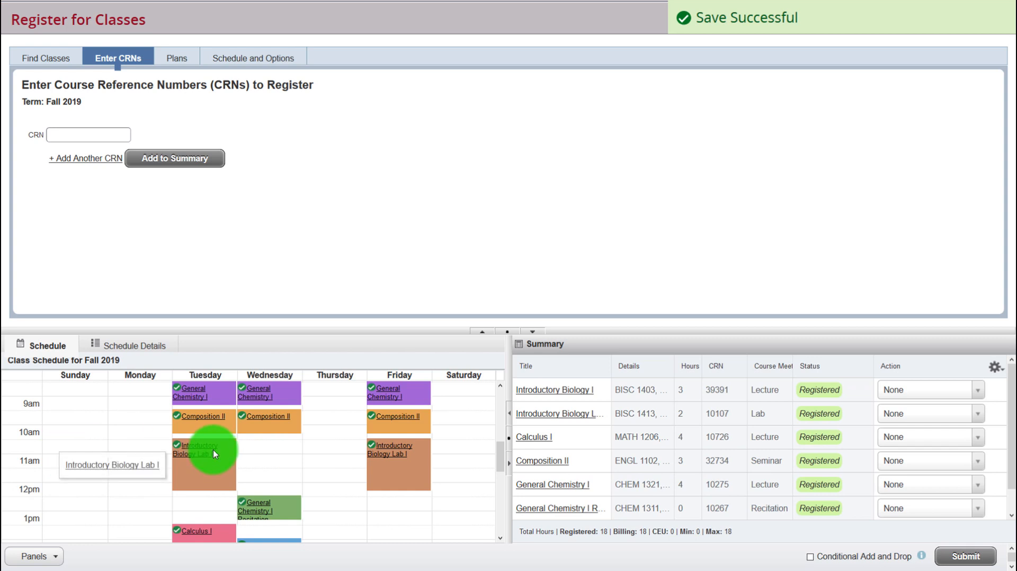
pyautogui.scroll(-6, 215, 454)
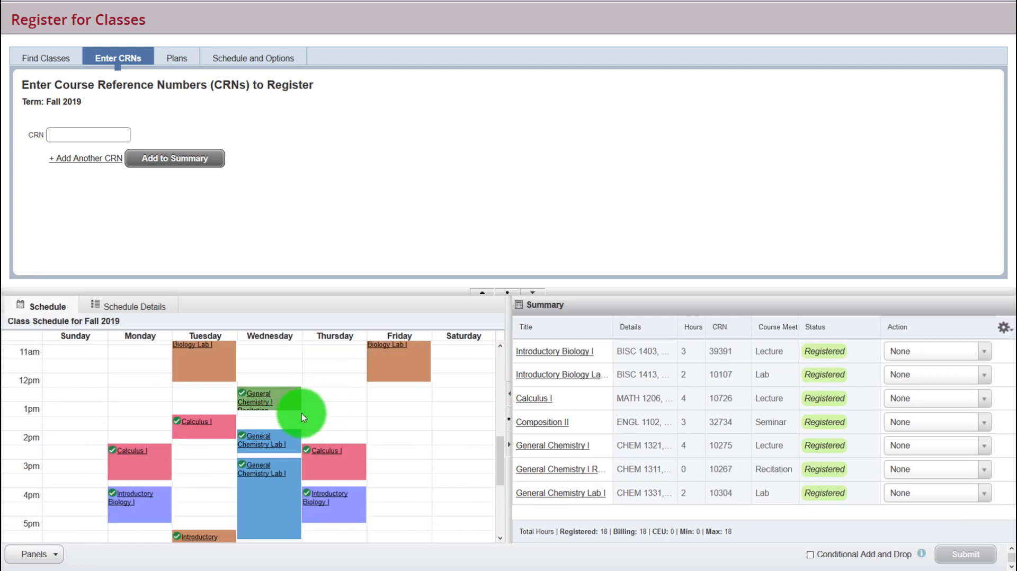
pyautogui.scroll(-2, 300, 413)
pyautogui.scroll(2, 301, 408)
pyautogui.scroll(2, 301, 392)
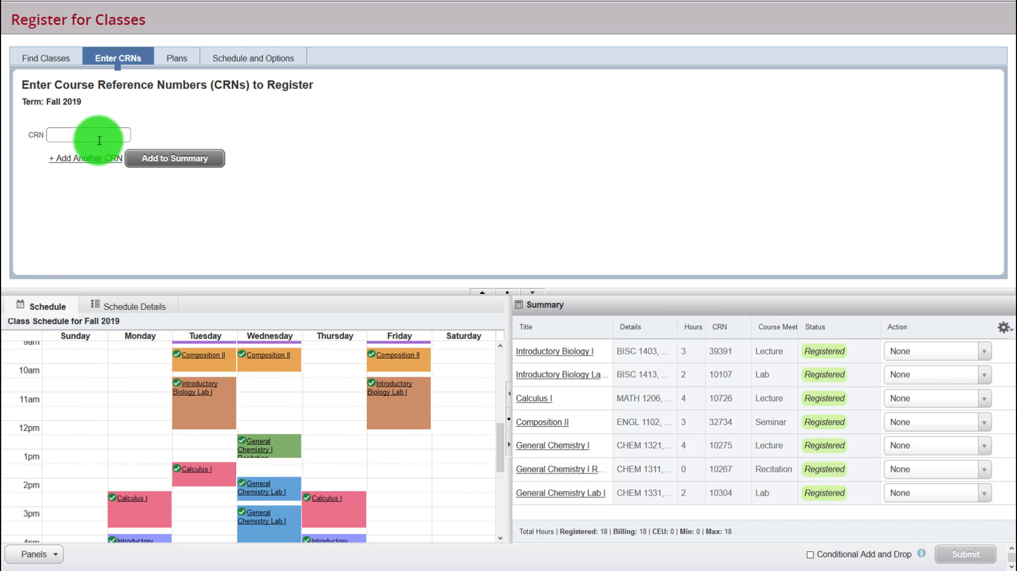
# - Set the actions for Calculus I (CRN 10726) and Composition II (CRN 32734) to Web Dropped
pyautogui.click(955, 398)
pyautogui.click(954, 432)
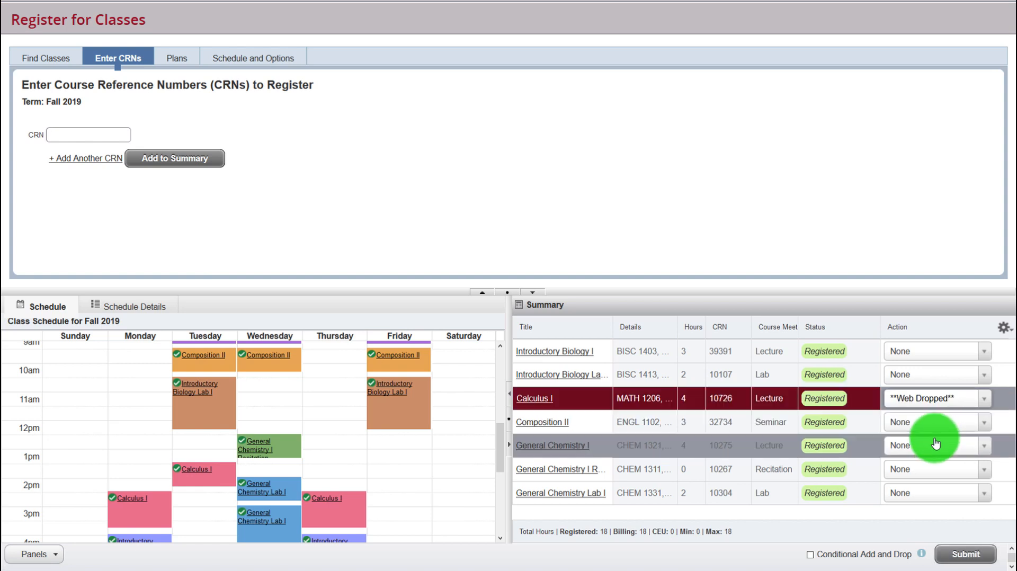
pyautogui.click(933, 422)
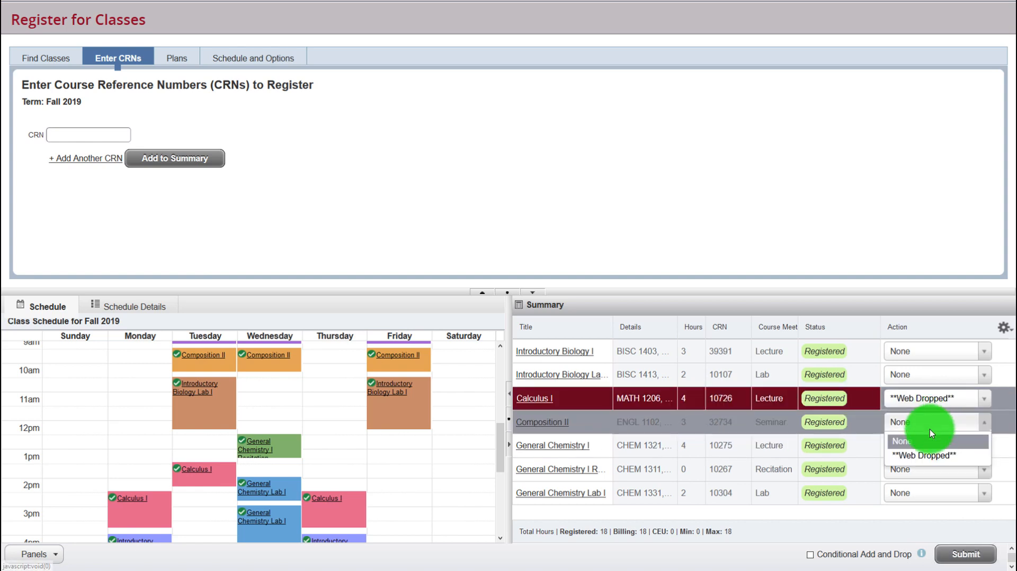
pyautogui.click(934, 457)
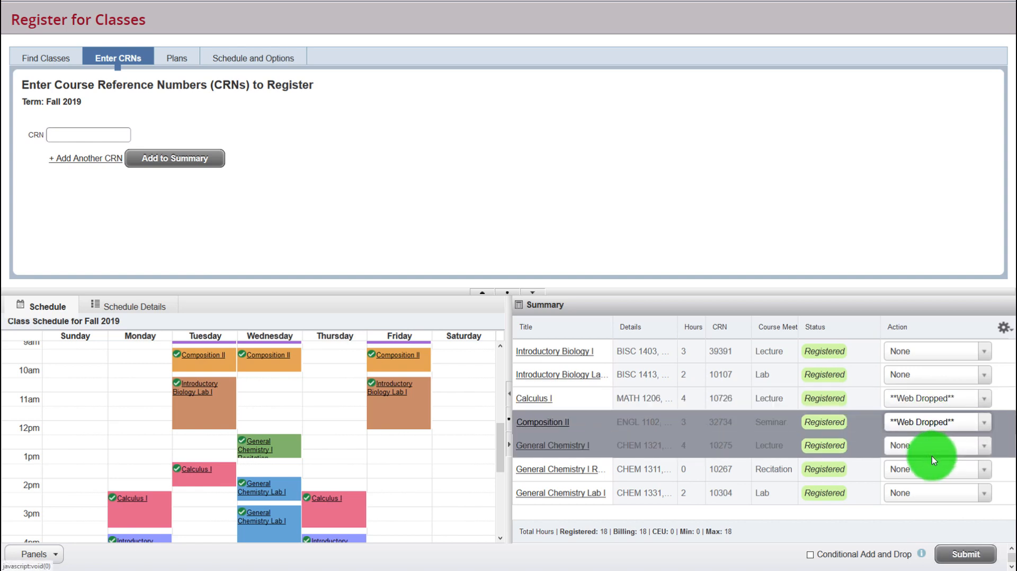
# - Enter CRNs 10727 and 35306 for the replacement Calculus I and Composition II sections and add them to the summary
pyautogui.click(98, 136)
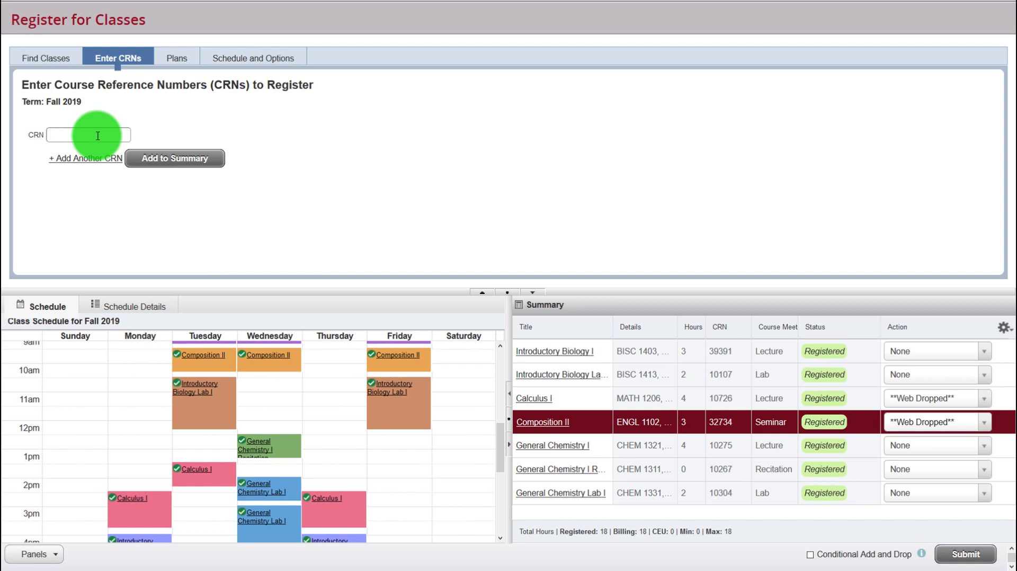
pyautogui.write('10727')
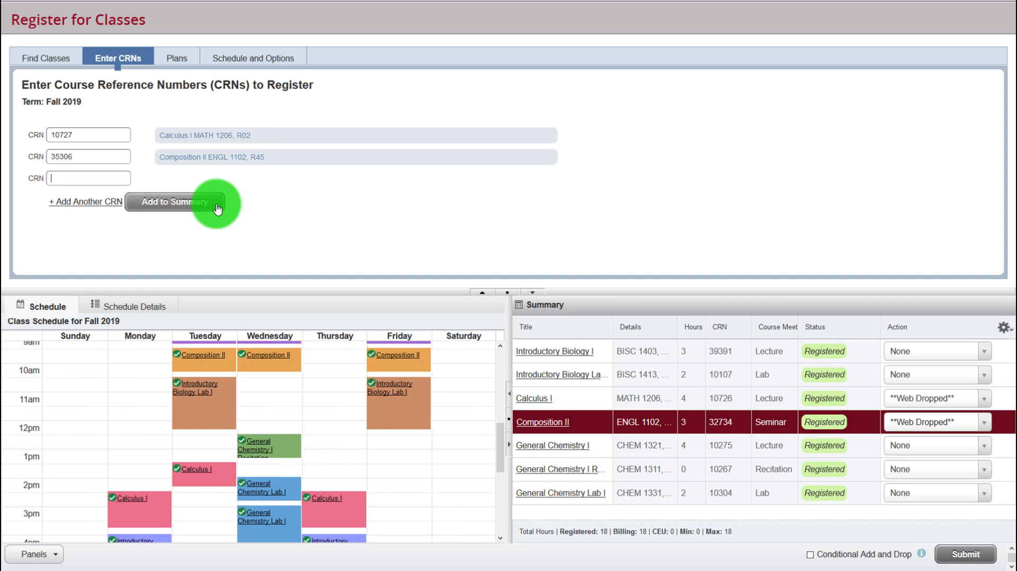
pyautogui.click(217, 206)
# - Review the pending Calculus I and Composition II sections in the weekly schedule, and submit both swaps with Conditional Add and Drop enabled
pyautogui.moveTo(773, 431); pyautogui.dragTo(345, 449)
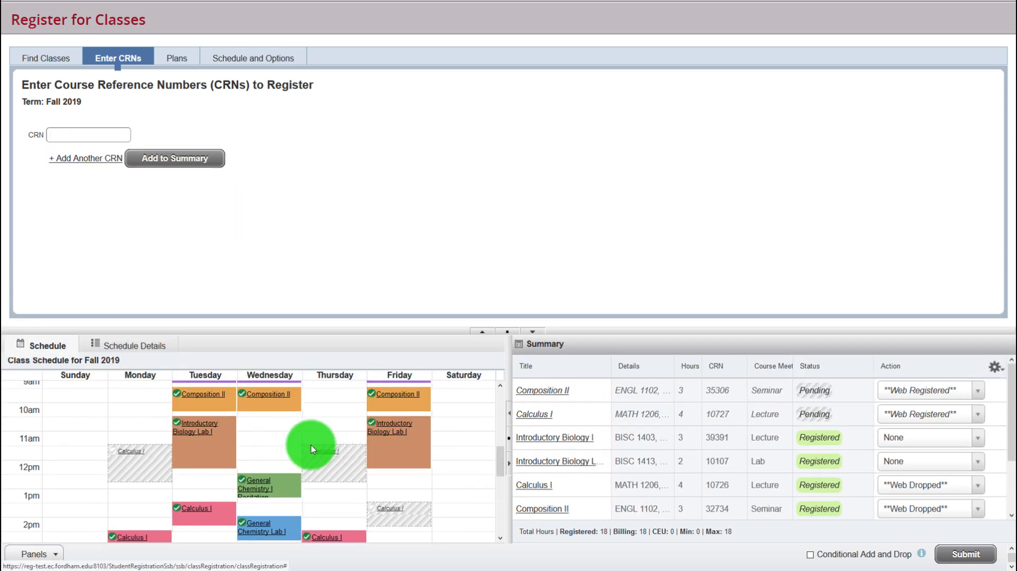
pyautogui.scroll(-5, 441, 460)
pyautogui.scroll(3, 392, 466)
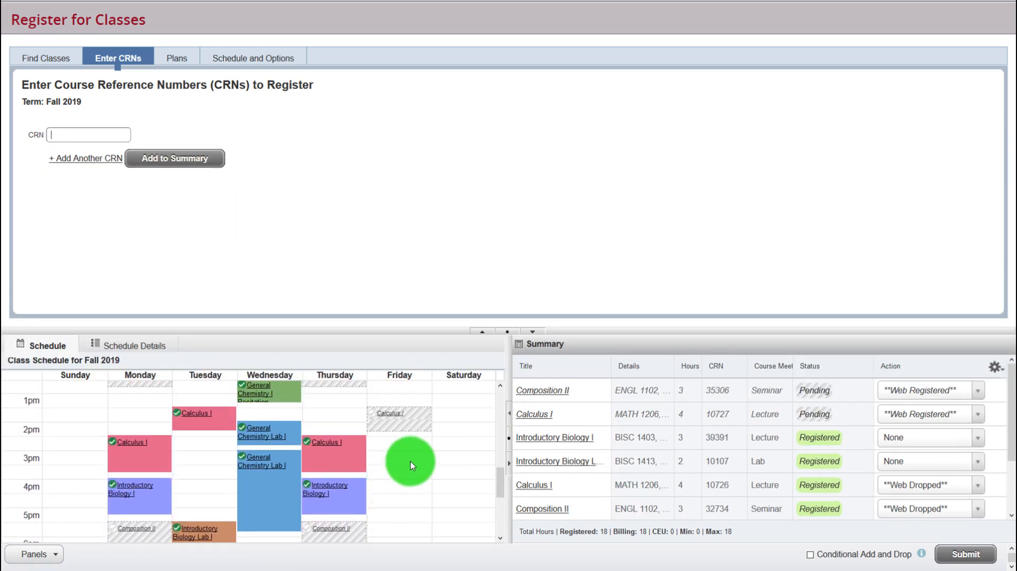
pyautogui.scroll(3, 343, 455)
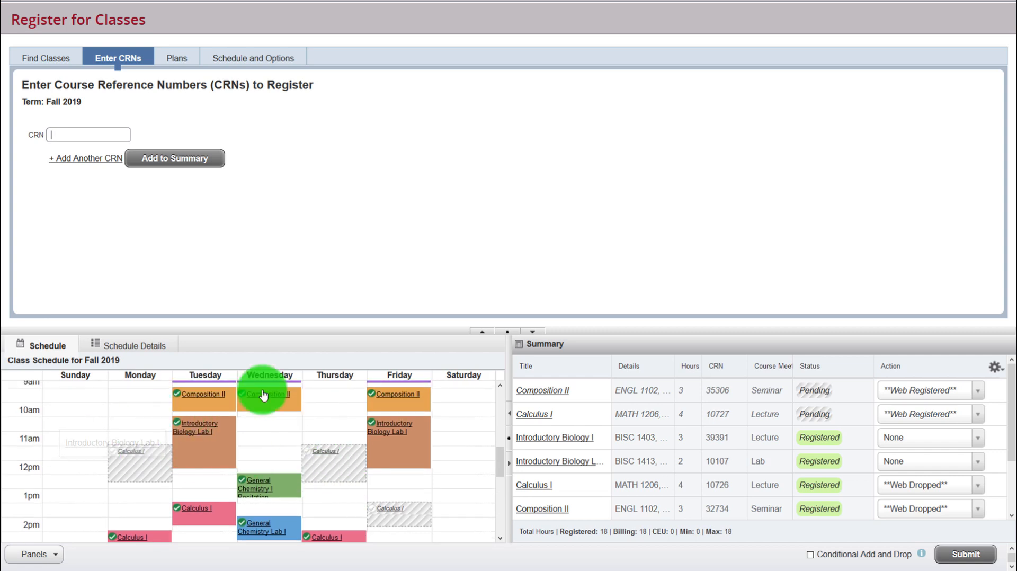
pyautogui.scroll(-4, 285, 456)
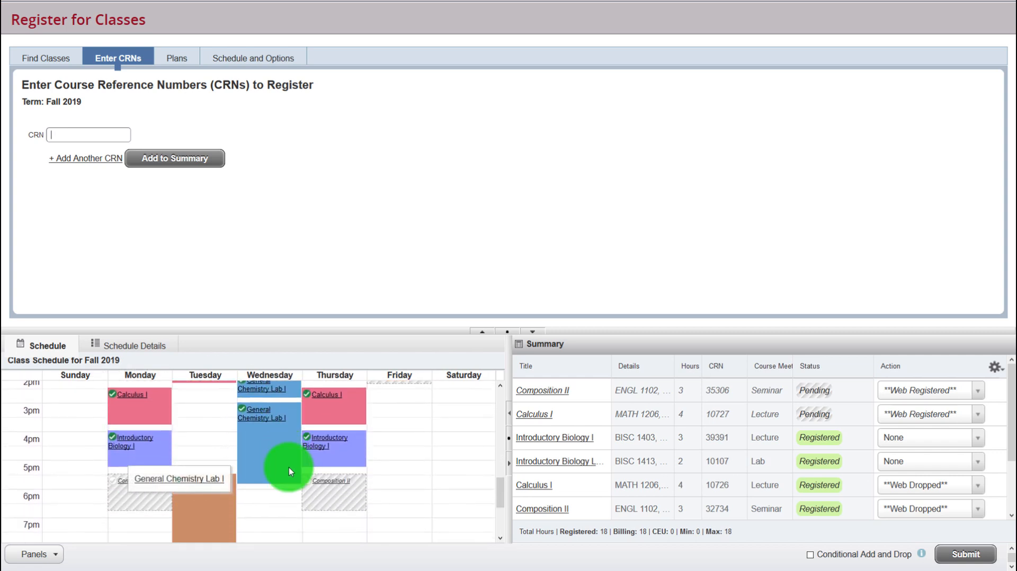
pyautogui.click(819, 560)
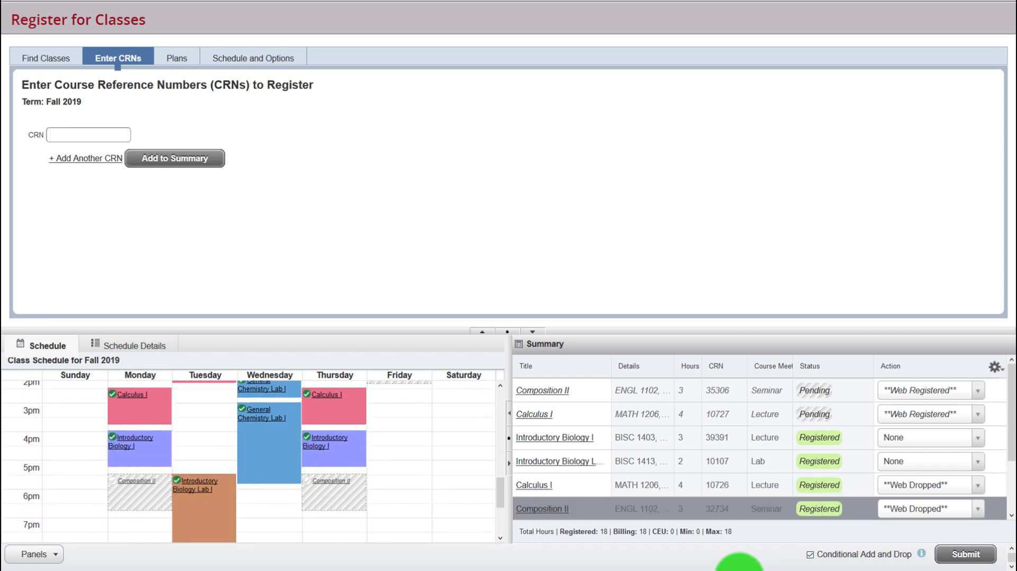
pyautogui.click(966, 555)
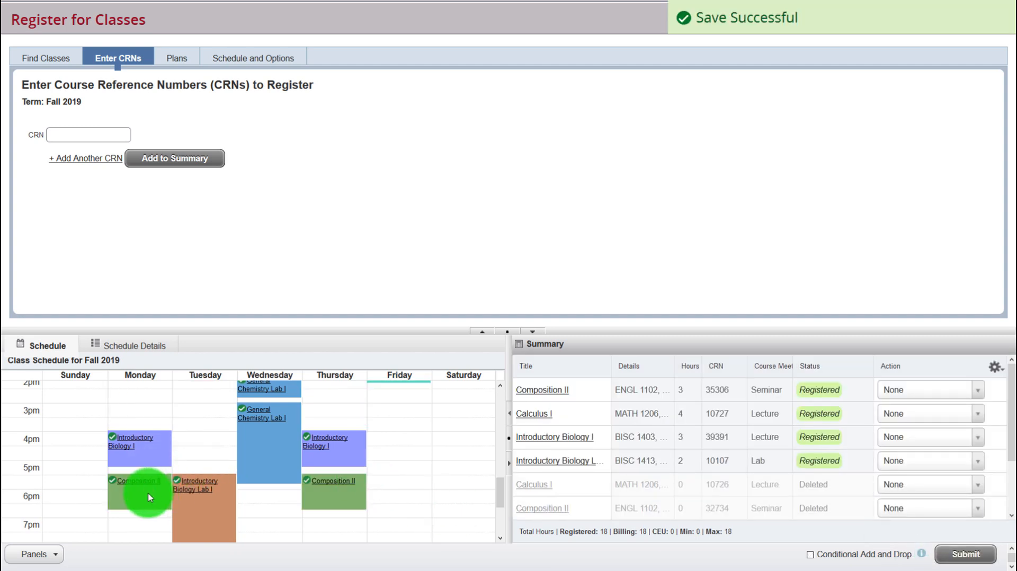
pyautogui.scroll(4, 392, 471)
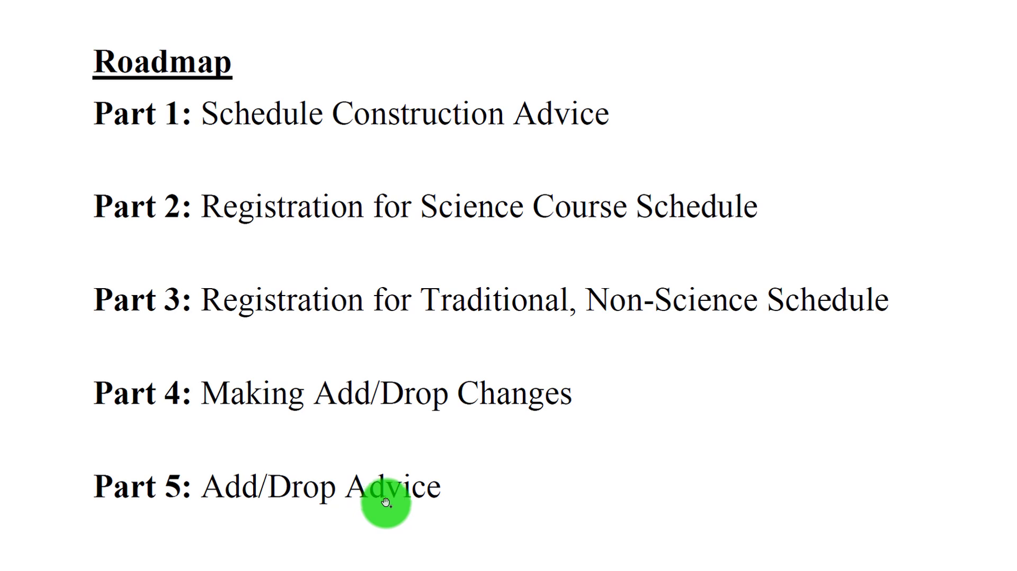
pyautogui.press('Right')
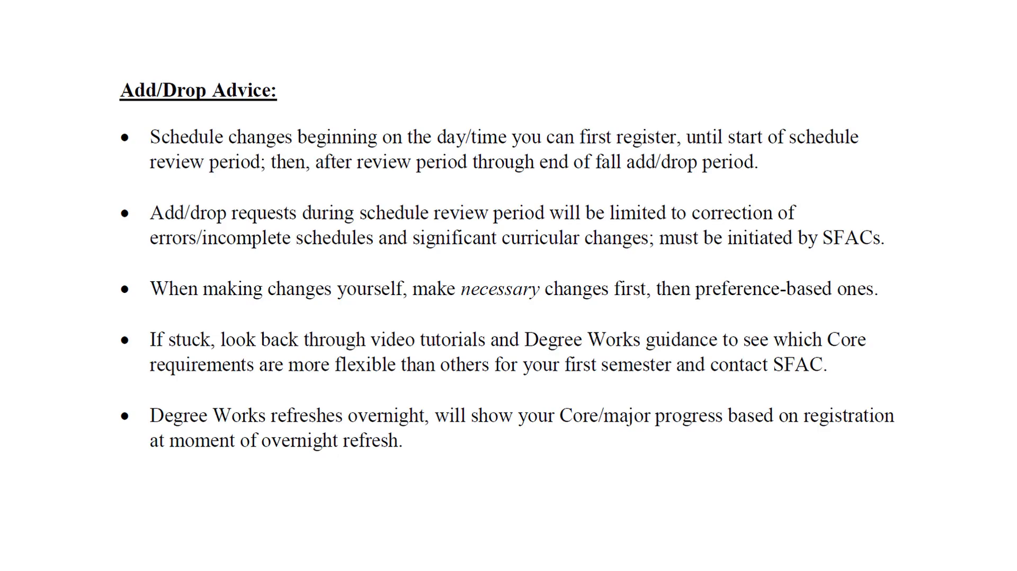